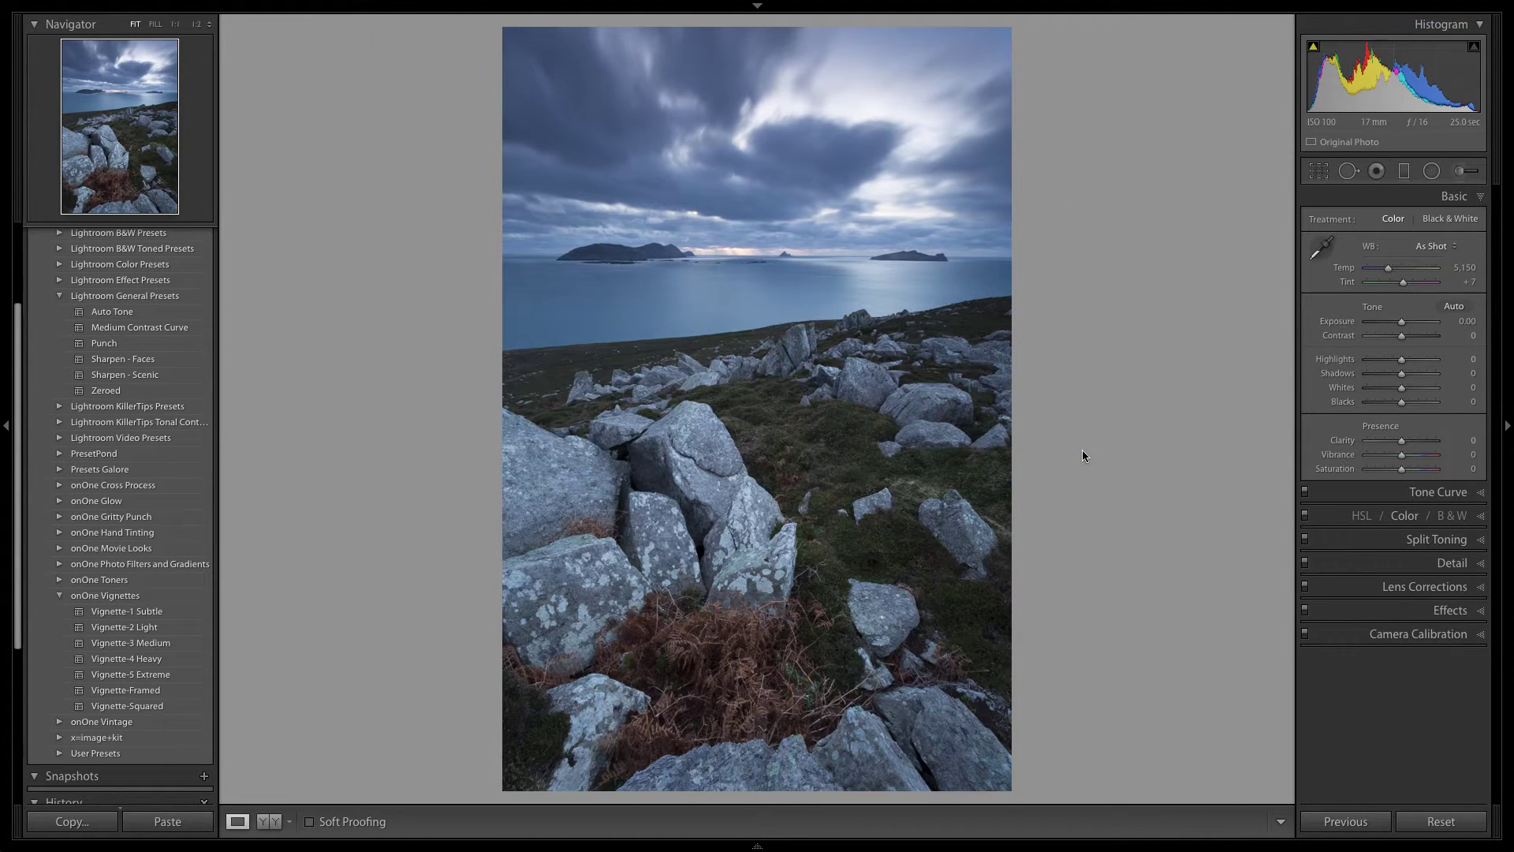
# Step: Apply the Camera Landscape profile in Camera Calibration after glancing at lens correction options
pyautogui.click(1425, 586)
pyautogui.click(1409, 337)
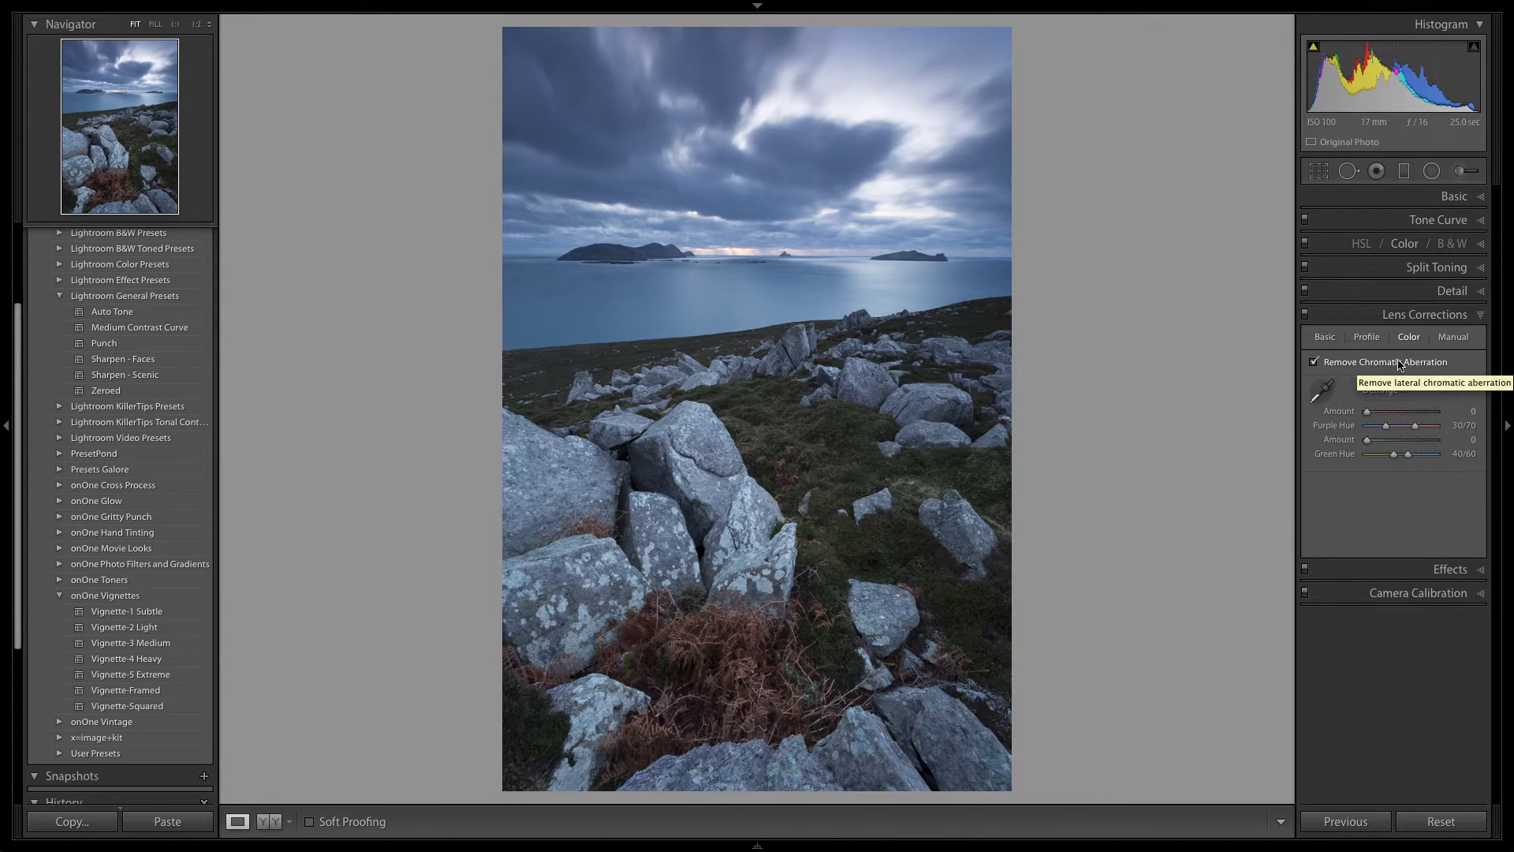
pyautogui.click(1418, 593)
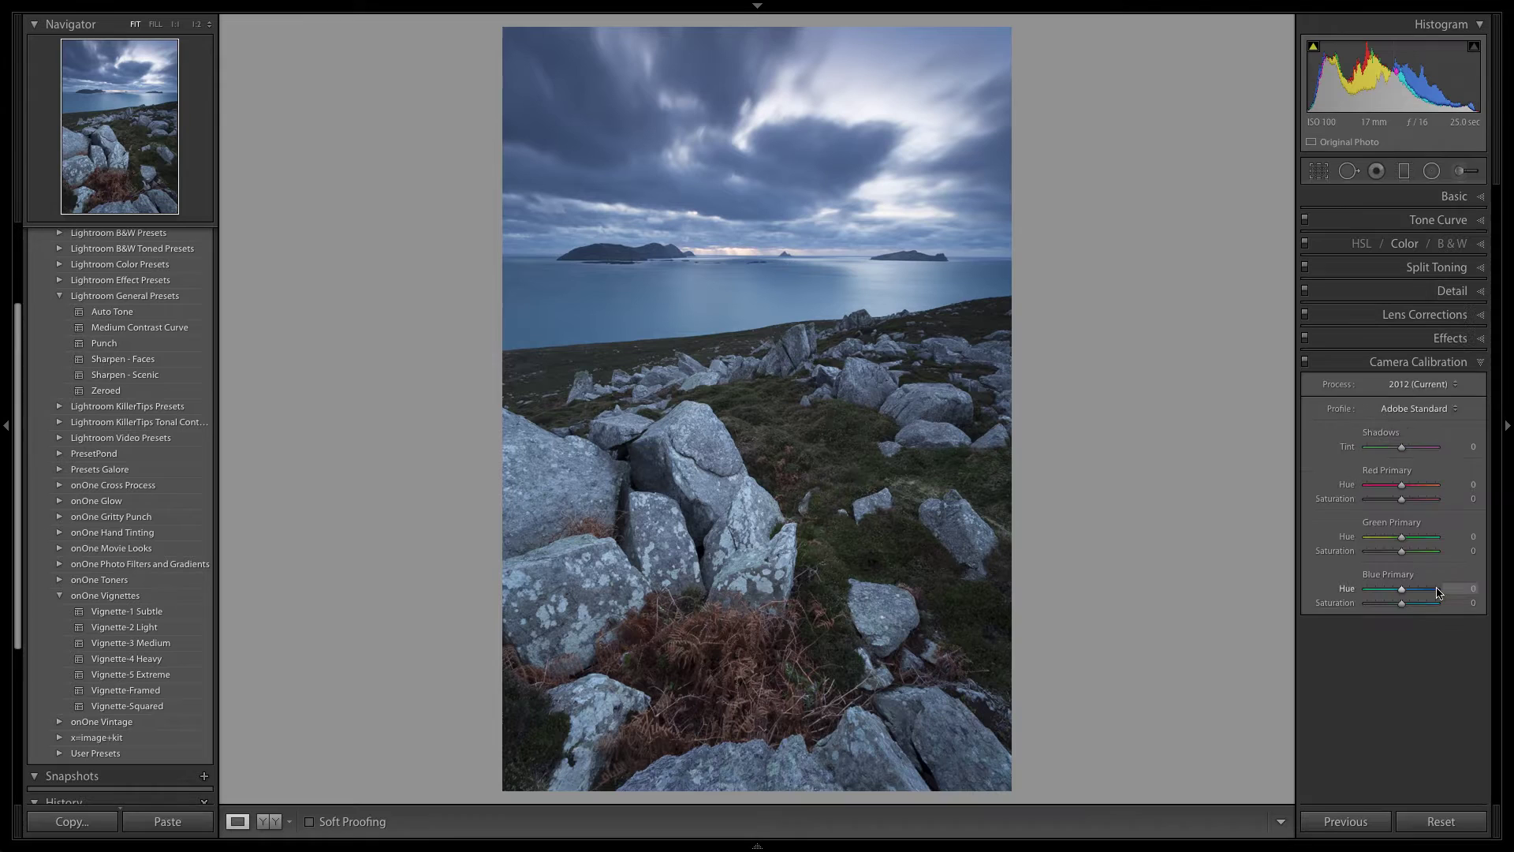
pyautogui.click(1424, 408)
pyautogui.click(1424, 429)
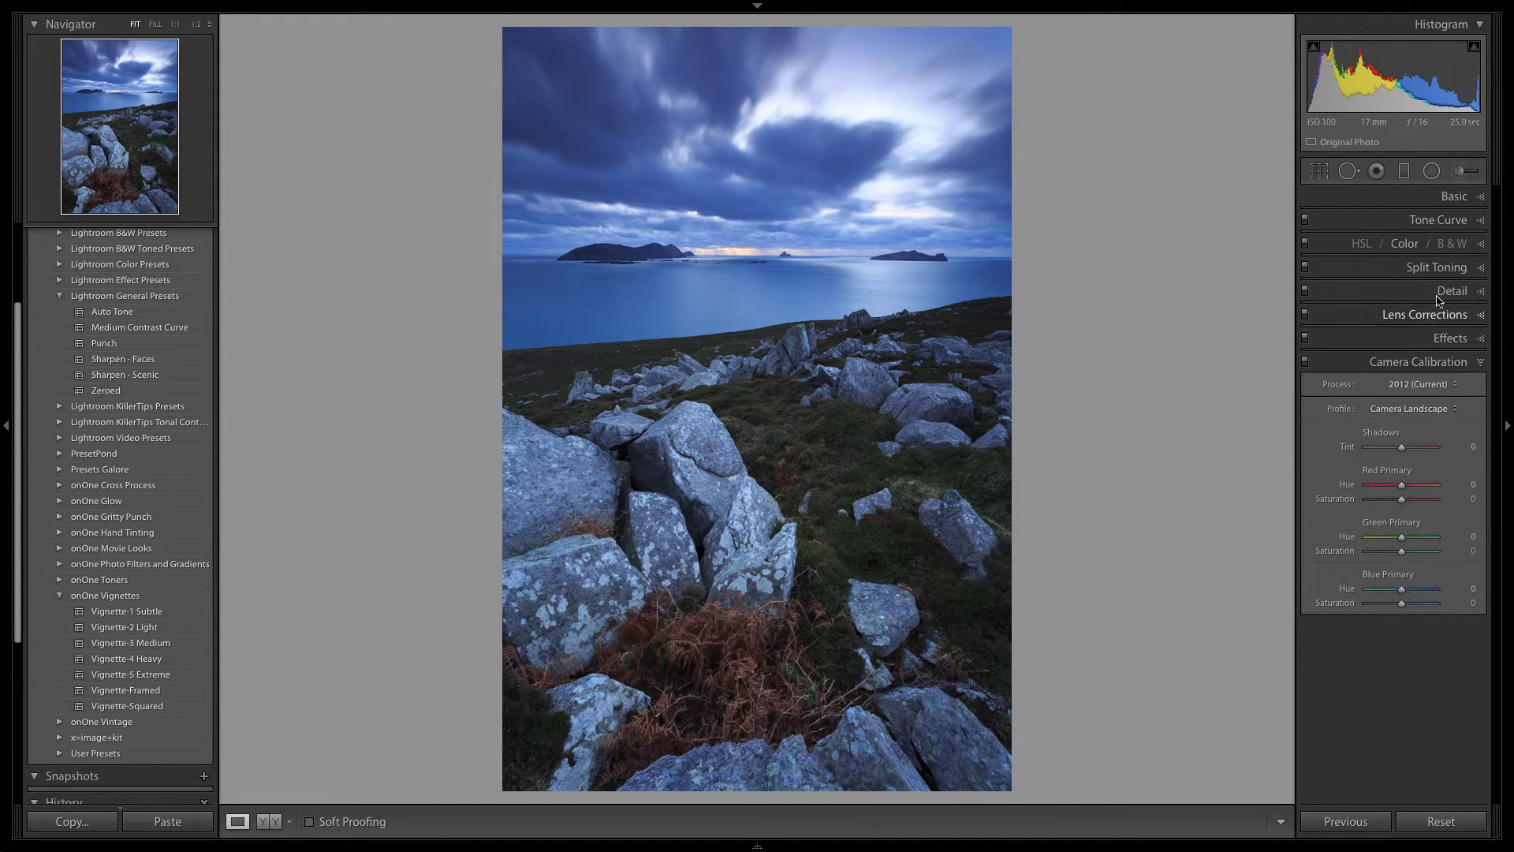
# Step: Set the white balance to the Daylight preset with a neutral 0 tint
pyautogui.click(1456, 198)
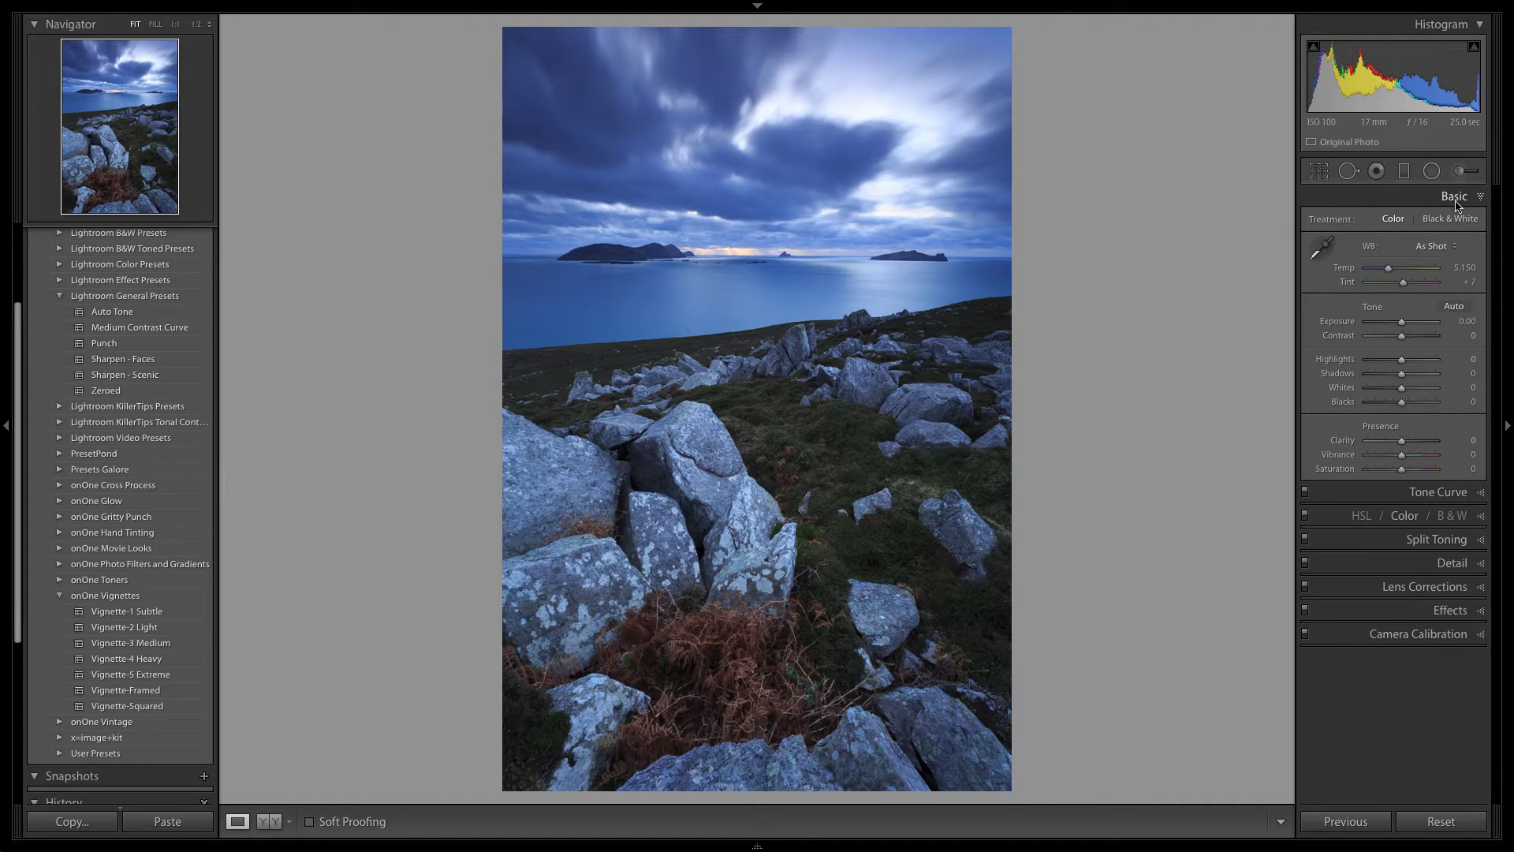
pyautogui.click(1430, 246)
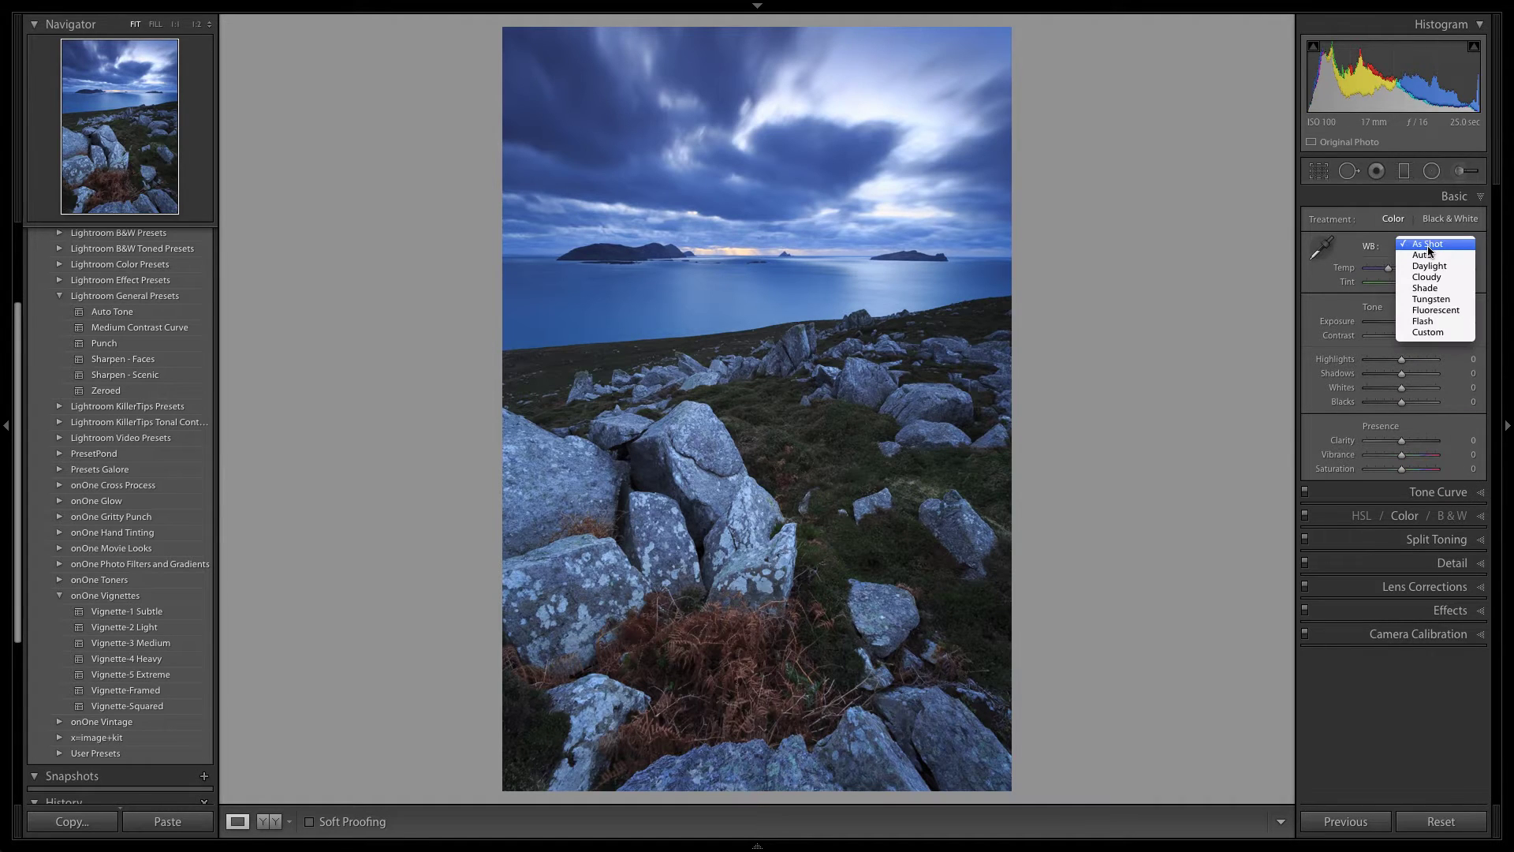
pyautogui.click(1430, 266)
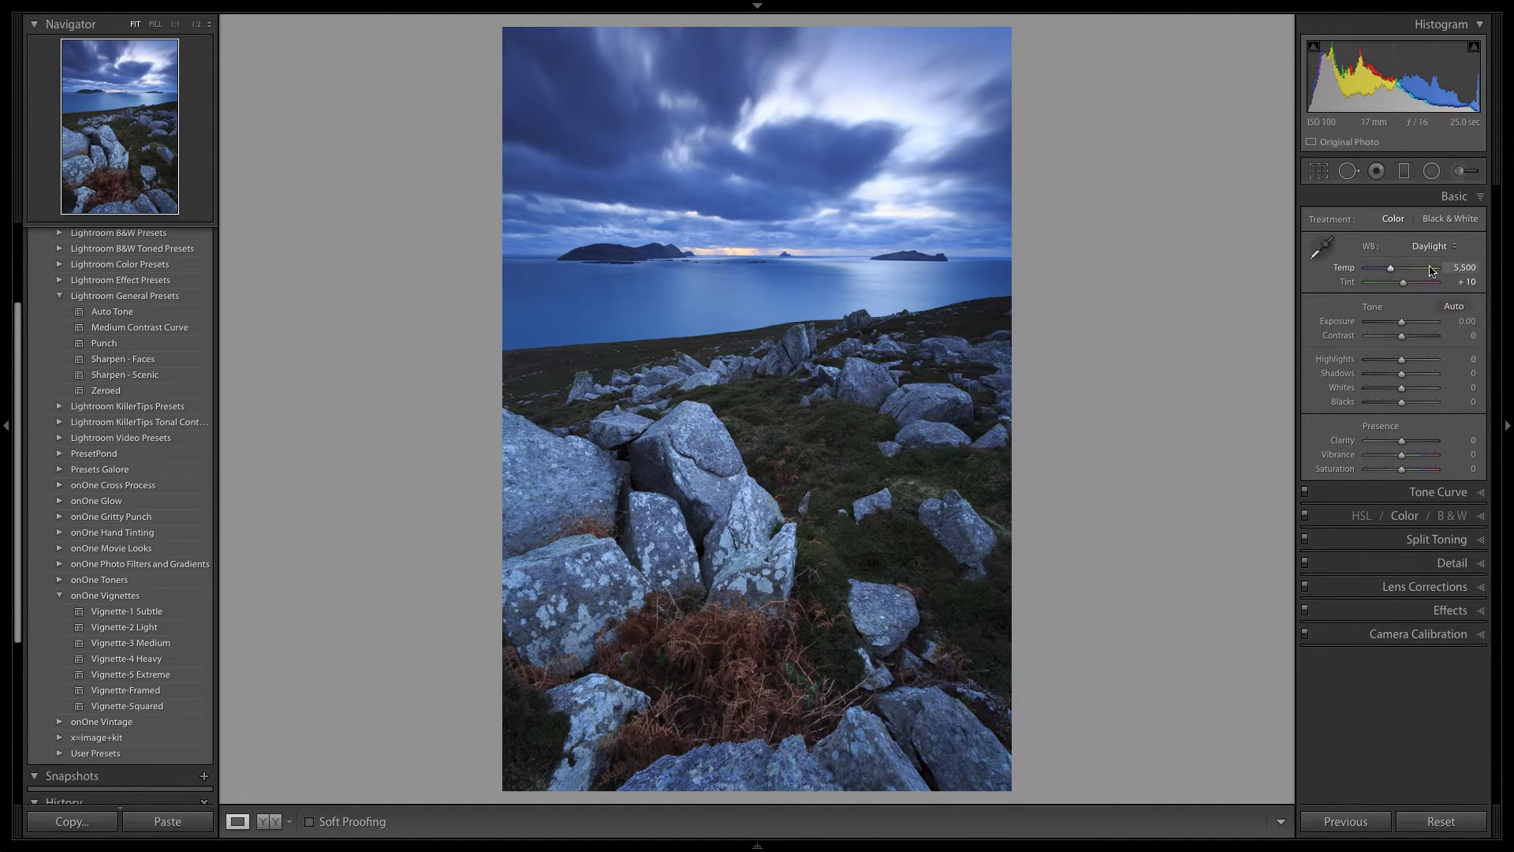
pyautogui.click(1468, 282)
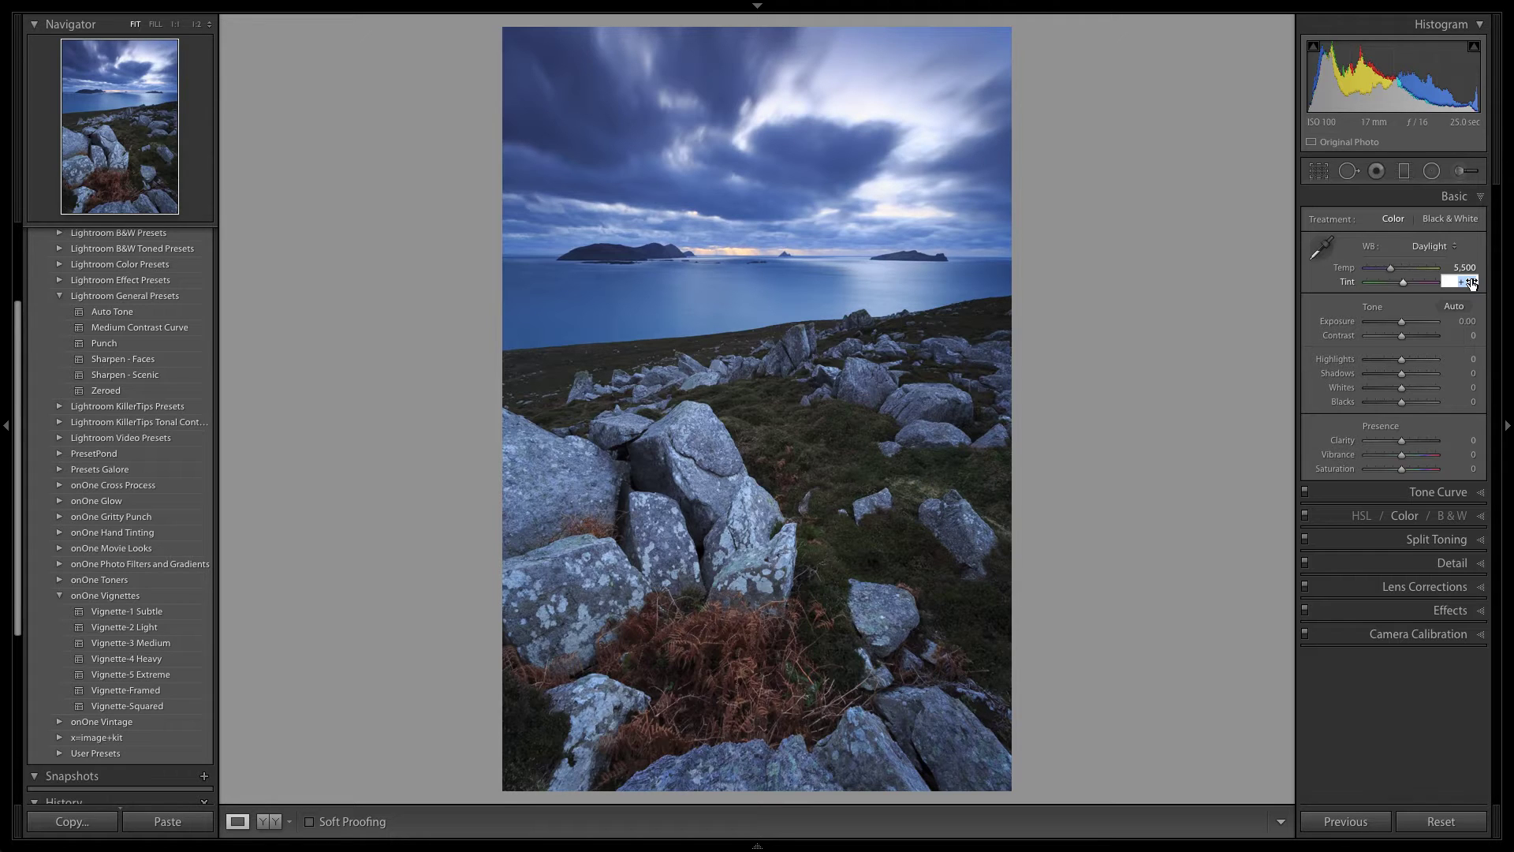
pyautogui.write('0')
pyautogui.press('Return')
# Step: Warm the white balance to Temp 6200 and Tint +5
pyautogui.click(1466, 268)
pyautogui.write('6200')
pyautogui.press('Return')
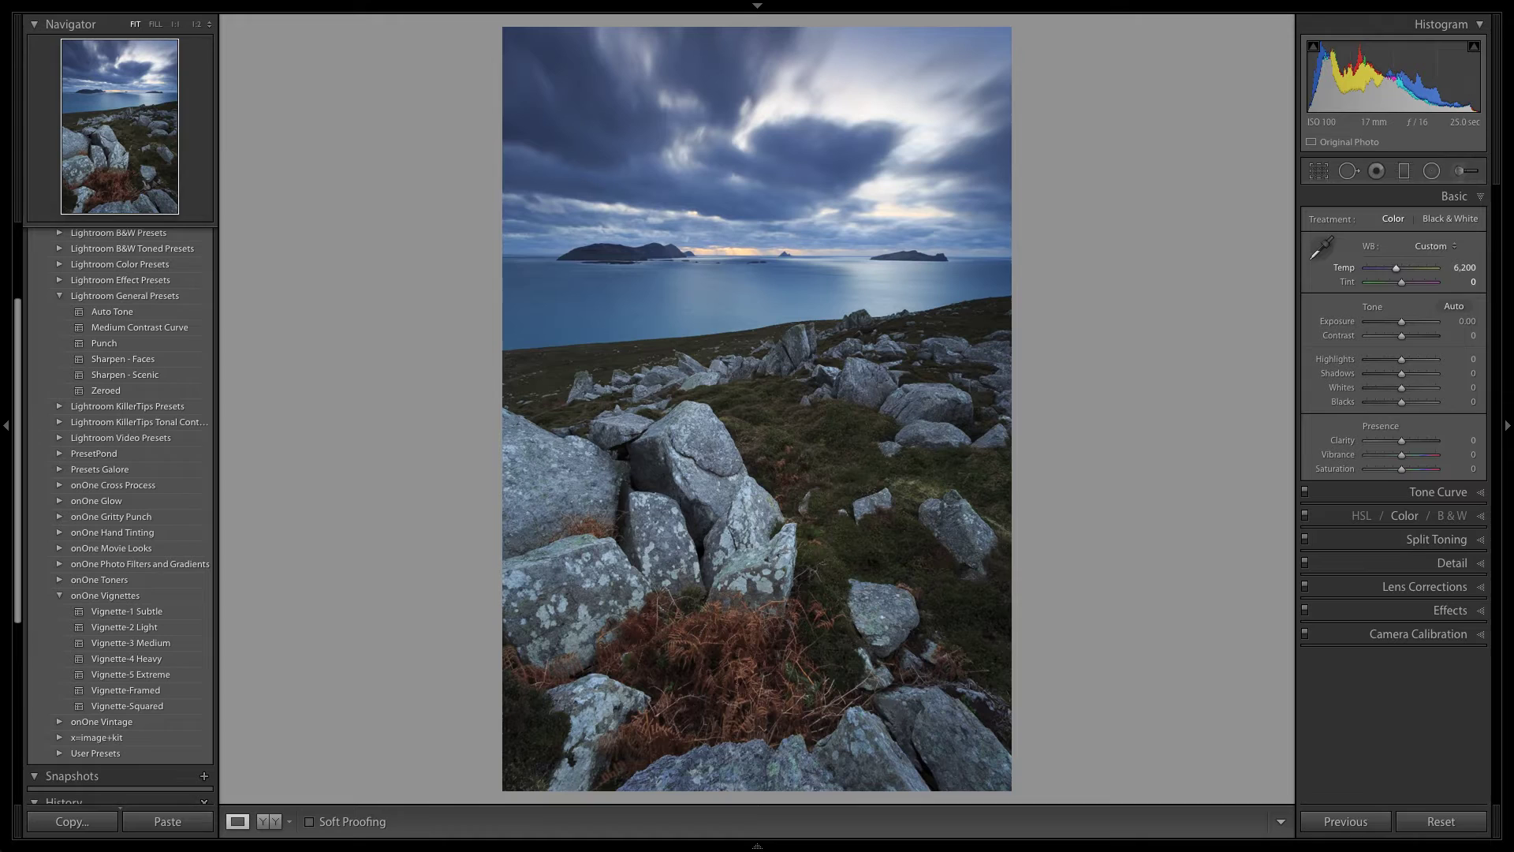
pyautogui.click(1468, 276)
pyautogui.write('5')
pyautogui.press('Return')
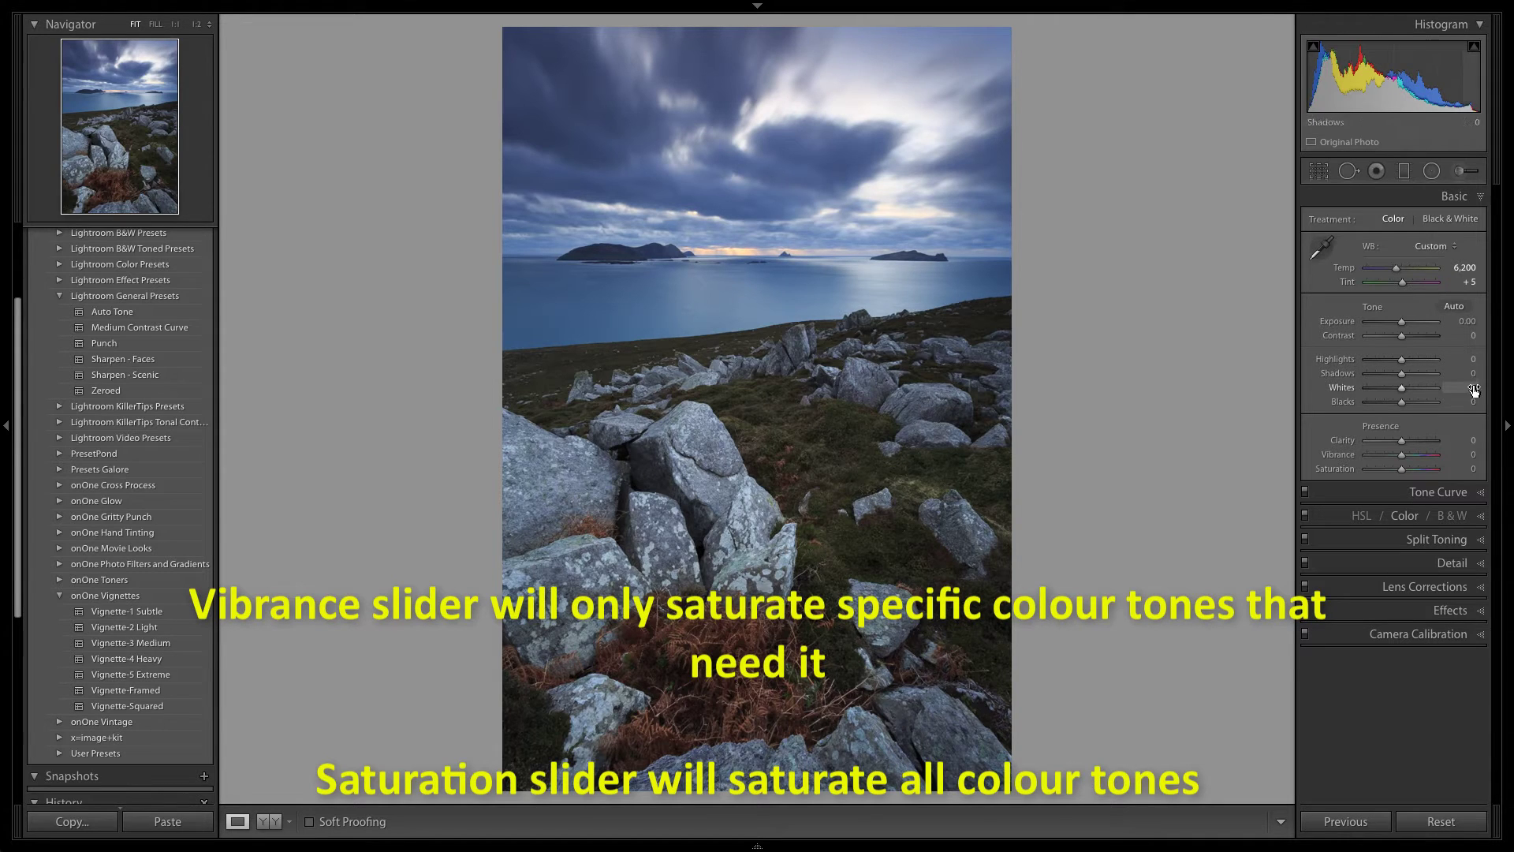
# Step: Raise Vibrance to +10
pyautogui.click(1471, 454)
pyautogui.write('1')
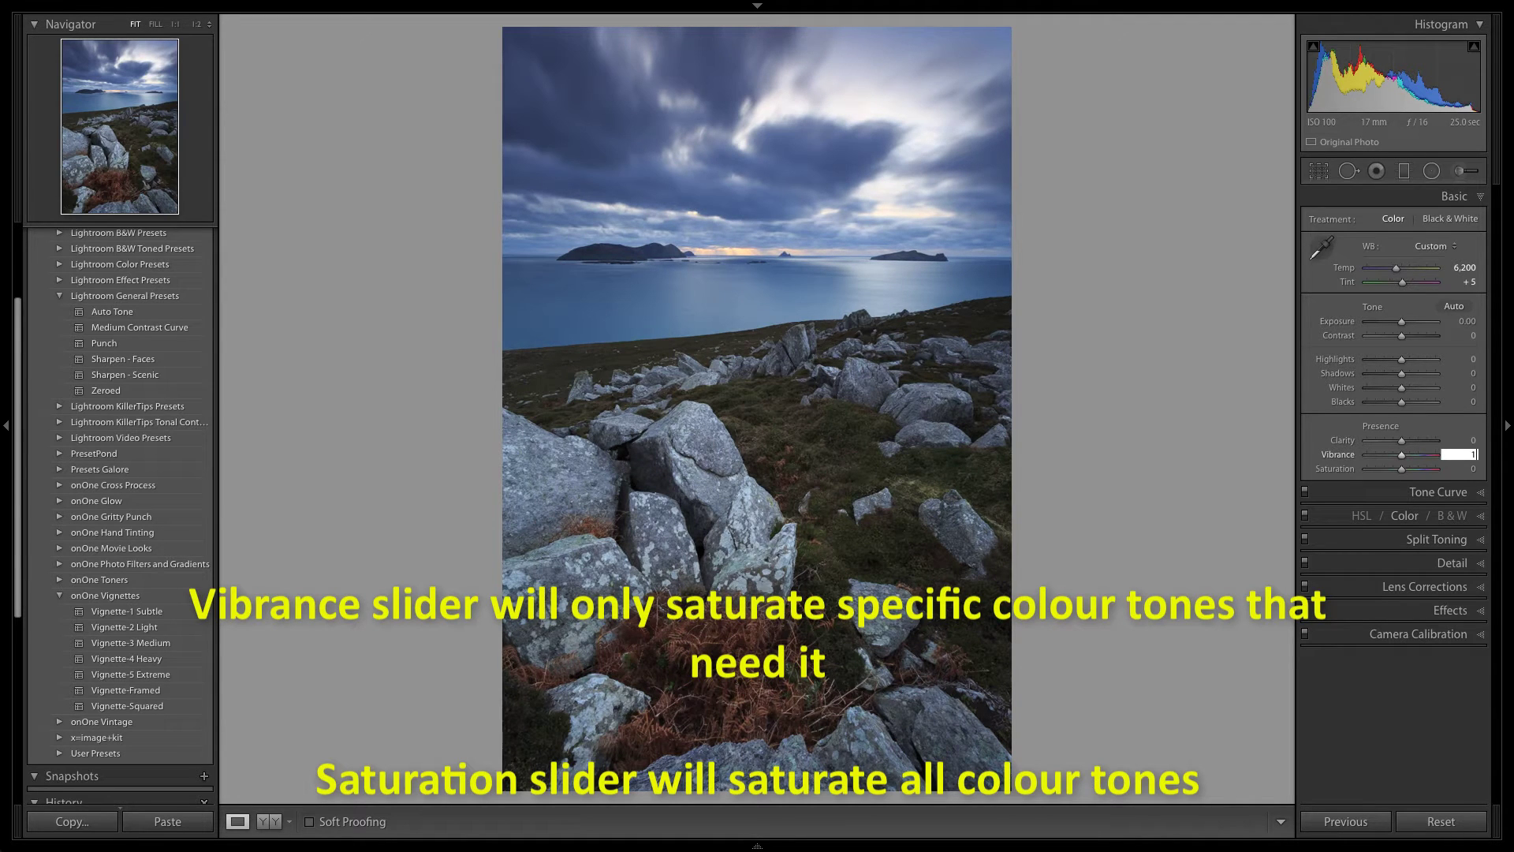
pyautogui.write('0')
pyautogui.press('Return')
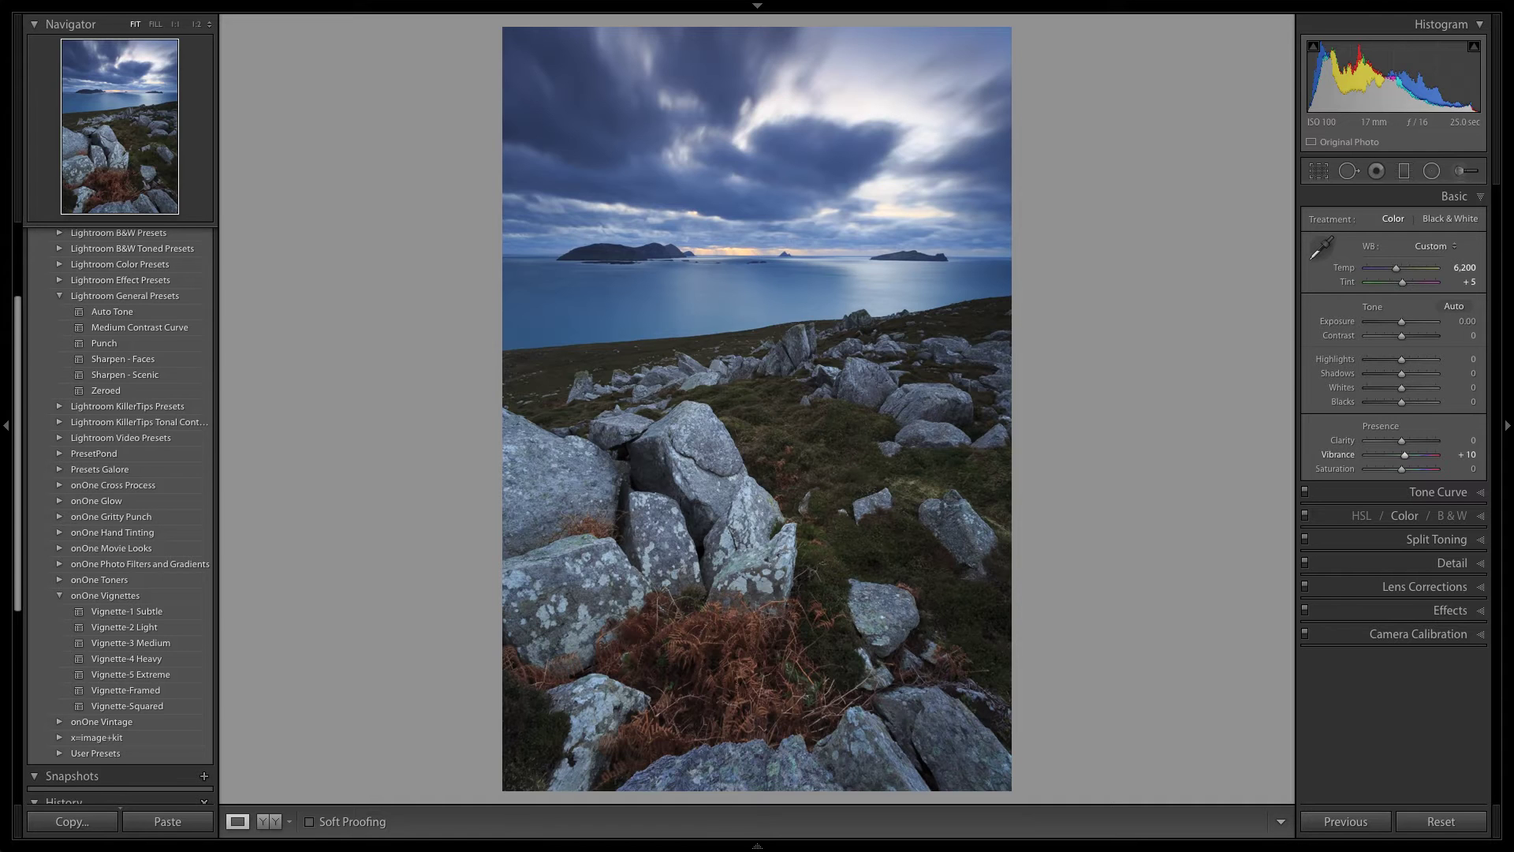
# Step: Raise Red Primary saturation to +40 and Green Primary to +18, leaving Blue at 0
pyautogui.click(1428, 633)
pyautogui.moveTo(1402, 499); pyautogui.dragTo(1412, 505)
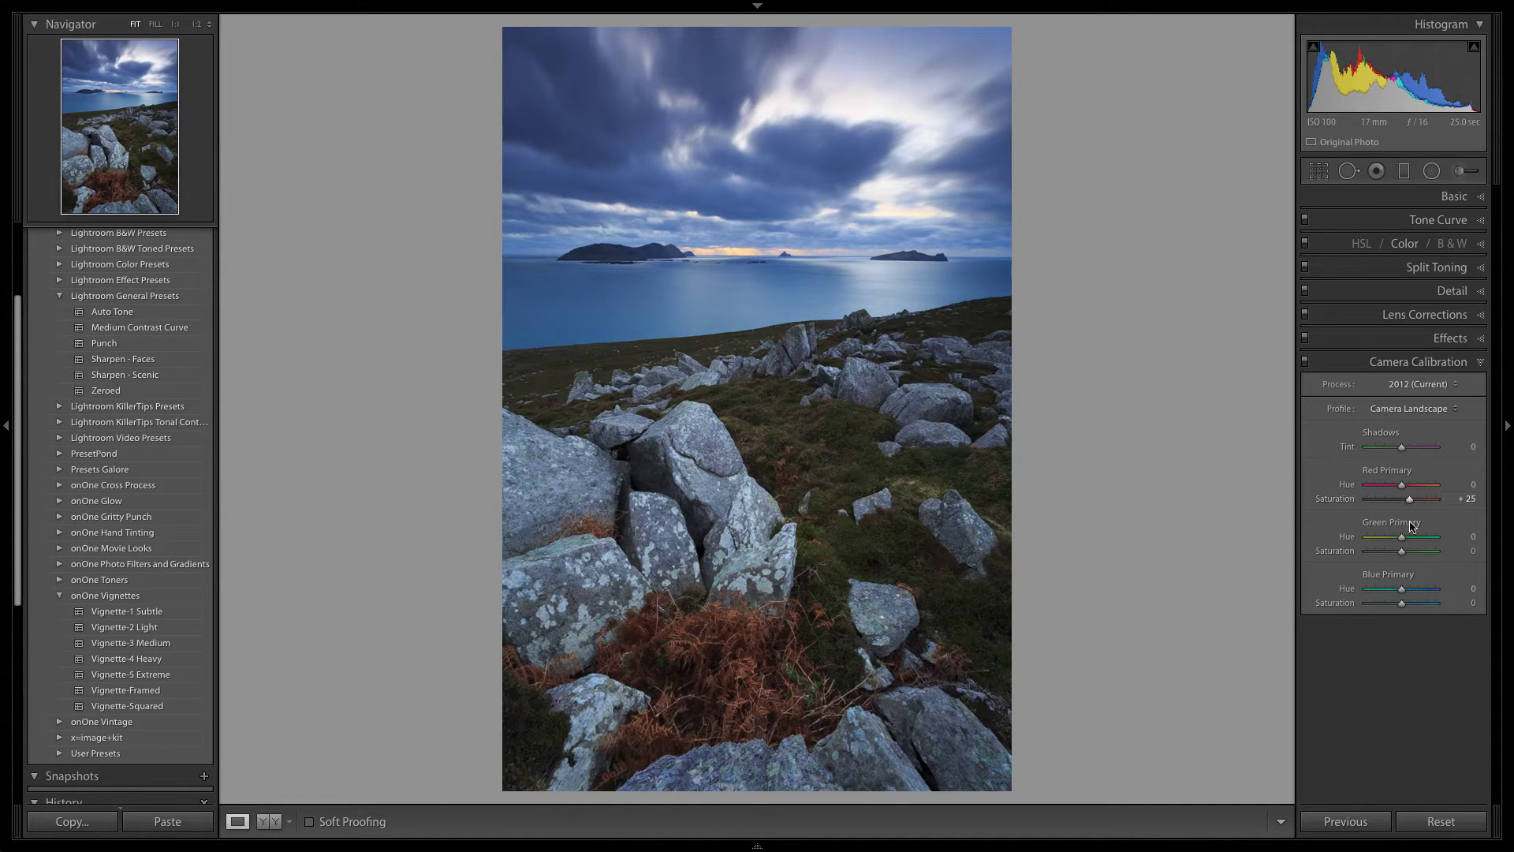
pyautogui.moveTo(1402, 556); pyautogui.dragTo(1403, 559)
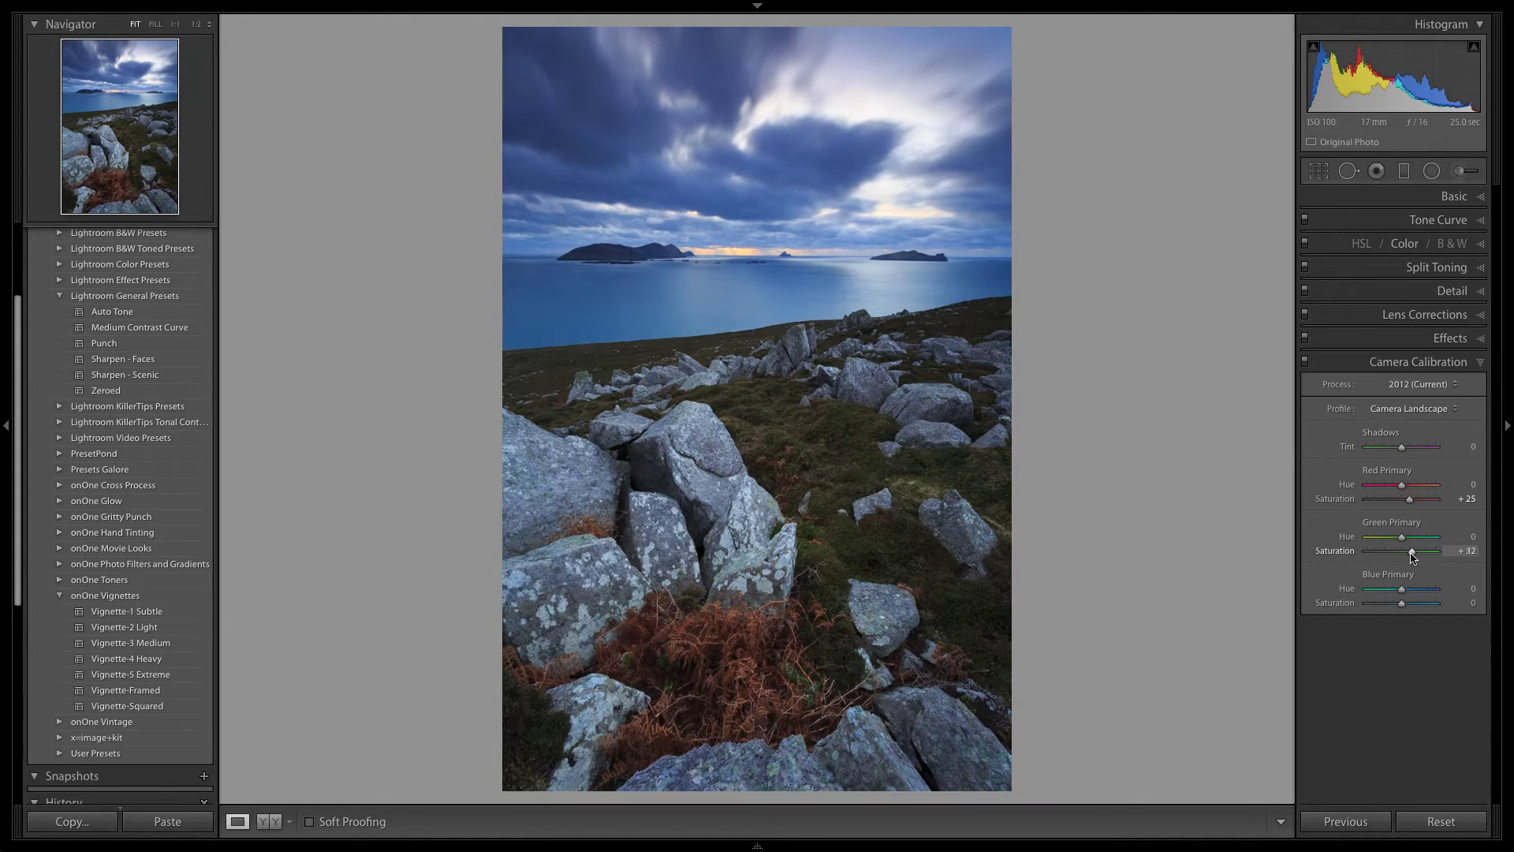
pyautogui.moveTo(1412, 558); pyautogui.dragTo(1408, 558)
pyautogui.moveTo(1402, 603)
pyautogui.mouseDown()
pyautogui.moveTo(1389, 608)
pyautogui.moveTo(1417, 605)
pyautogui.moveTo(1403, 605)
pyautogui.mouseUp()
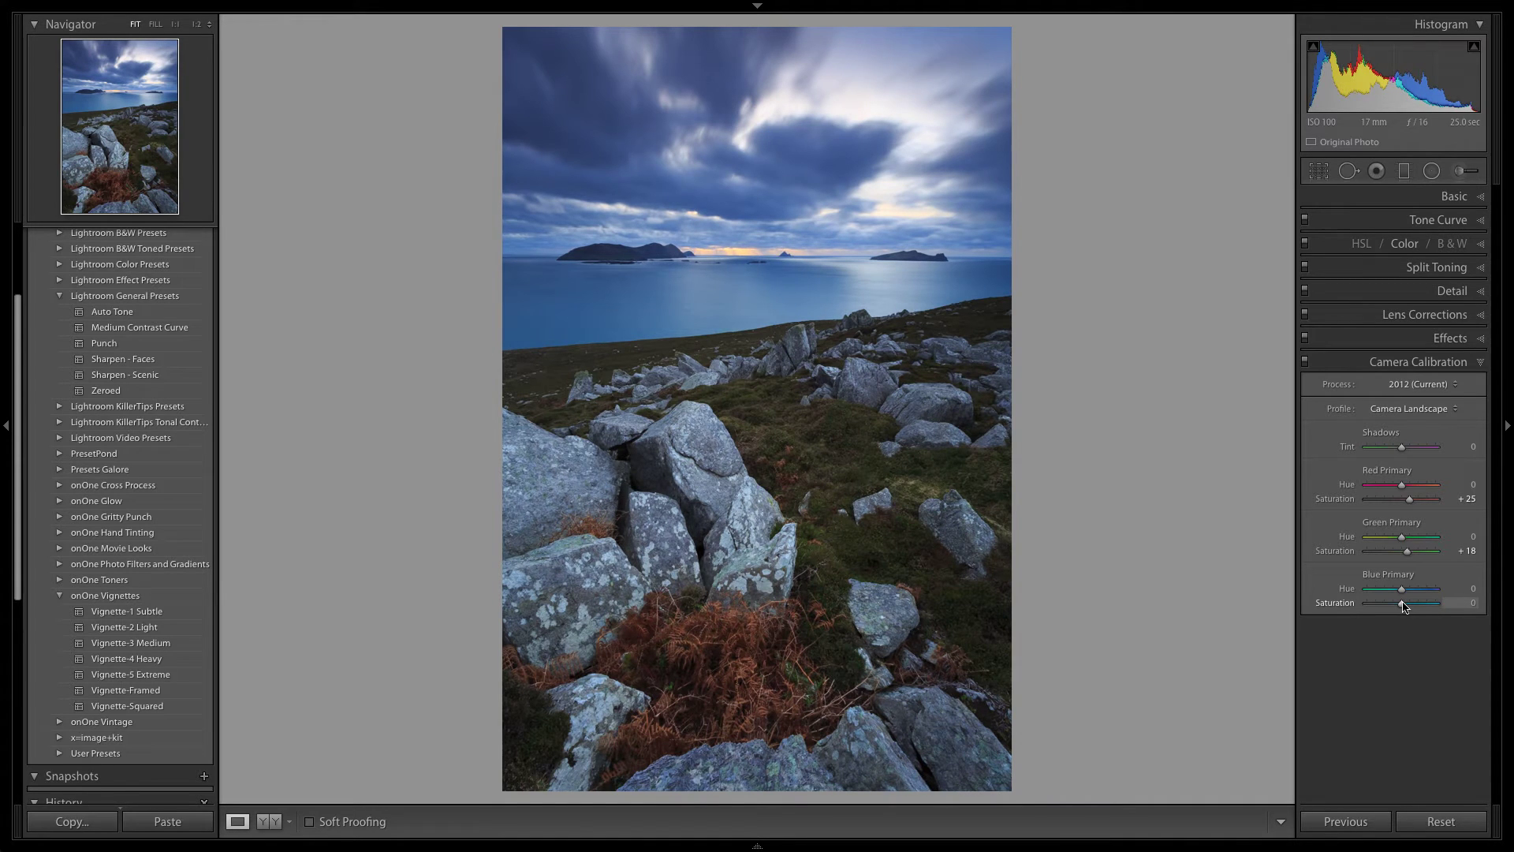
pyautogui.moveTo(1410, 500); pyautogui.dragTo(1414, 507)
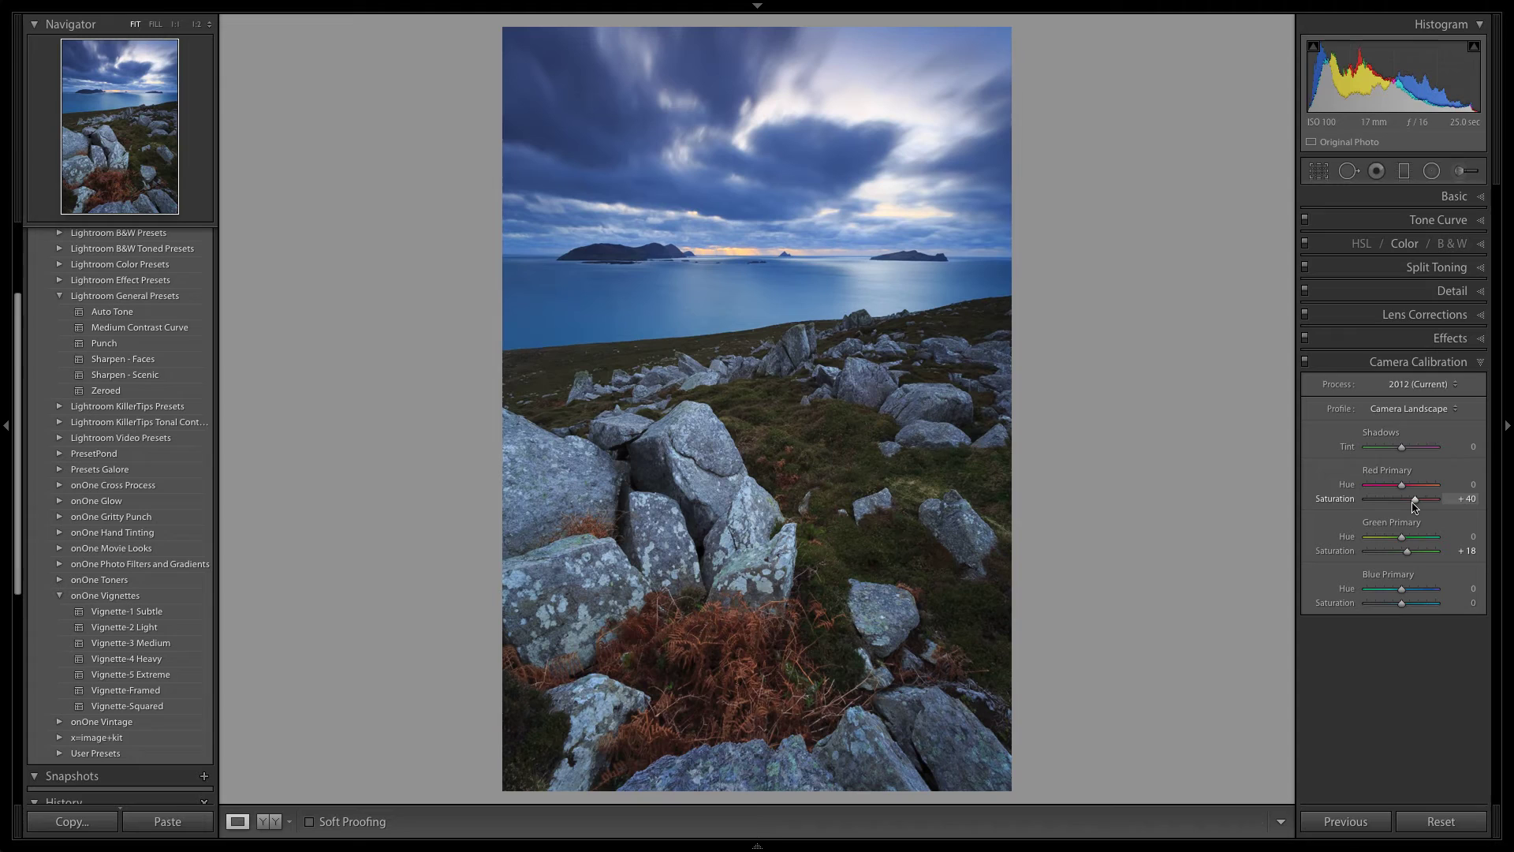
# Step: In HSL, set Red saturation to +20 and Orange to +10
pyautogui.click(1406, 244)
pyautogui.click(1462, 319)
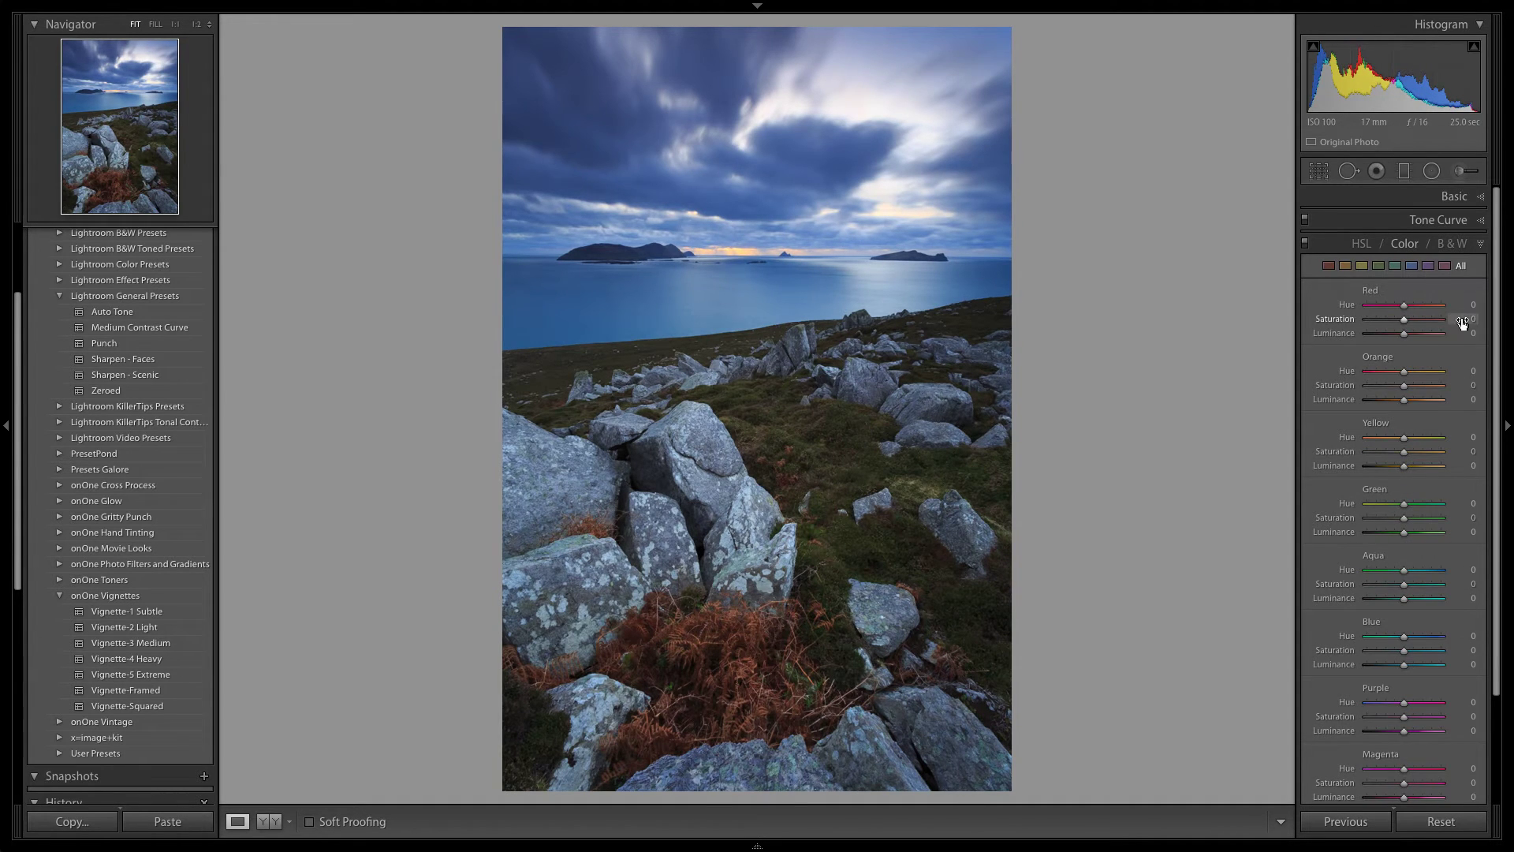
pyautogui.write('20')
pyautogui.press('Return')
pyautogui.press('Tab')
pyautogui.press('Tab')
pyautogui.press('Tab')
pyautogui.write('10')
pyautogui.press('Return')
# Step: Set Yellow saturation to +5 and Green to +20
pyautogui.click(1465, 451)
pyautogui.write('5')
pyautogui.press('Return')
pyautogui.click(1467, 518)
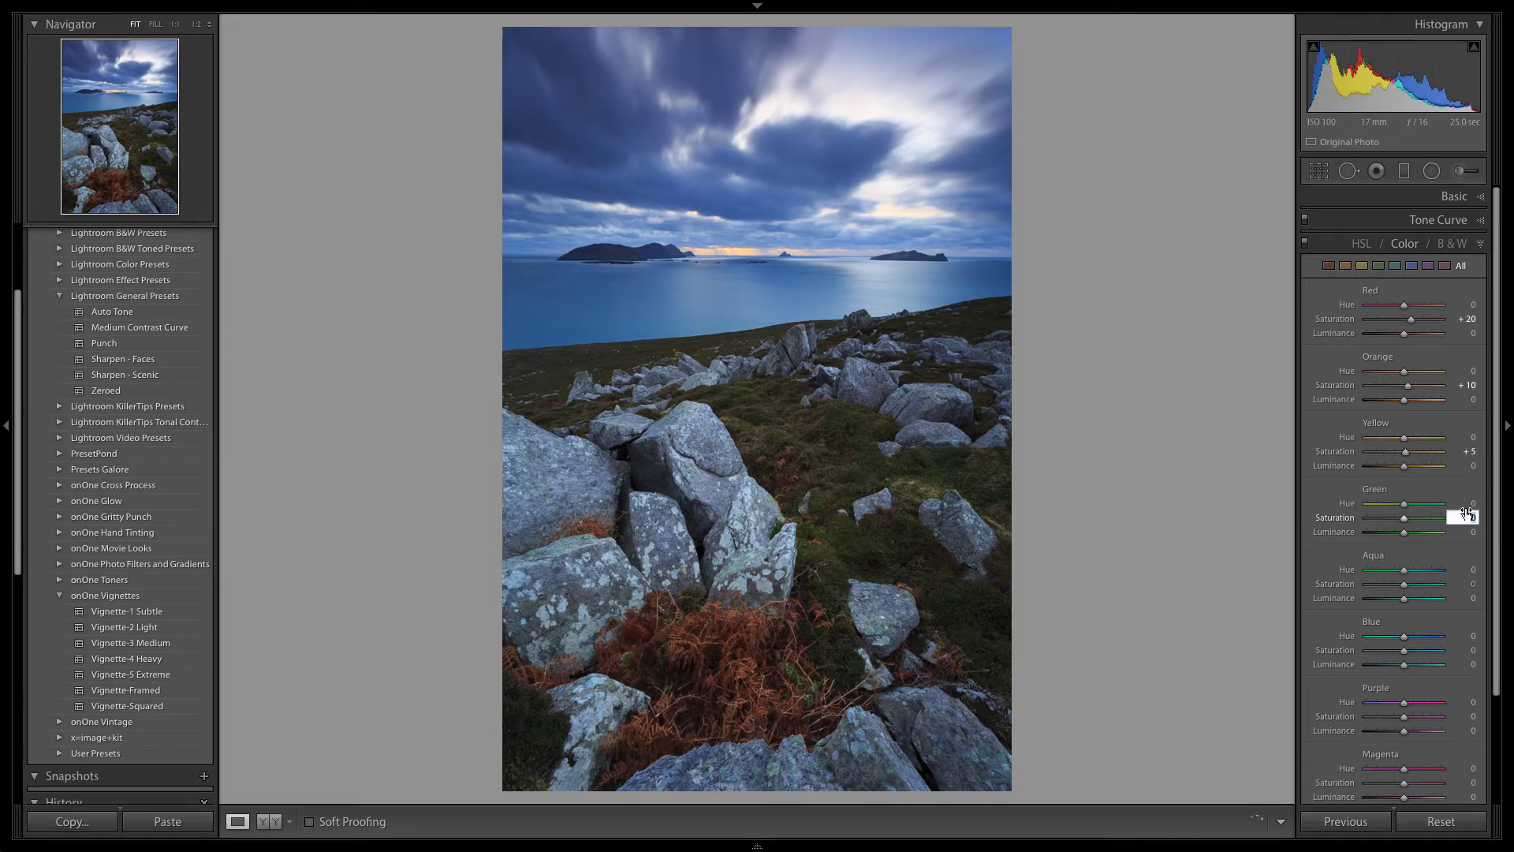
pyautogui.write('20')
pyautogui.press('Return')
# Step: Lower Blue saturation to −10 after trying and undoing −20
pyautogui.scroll(-4, 1468, 519)
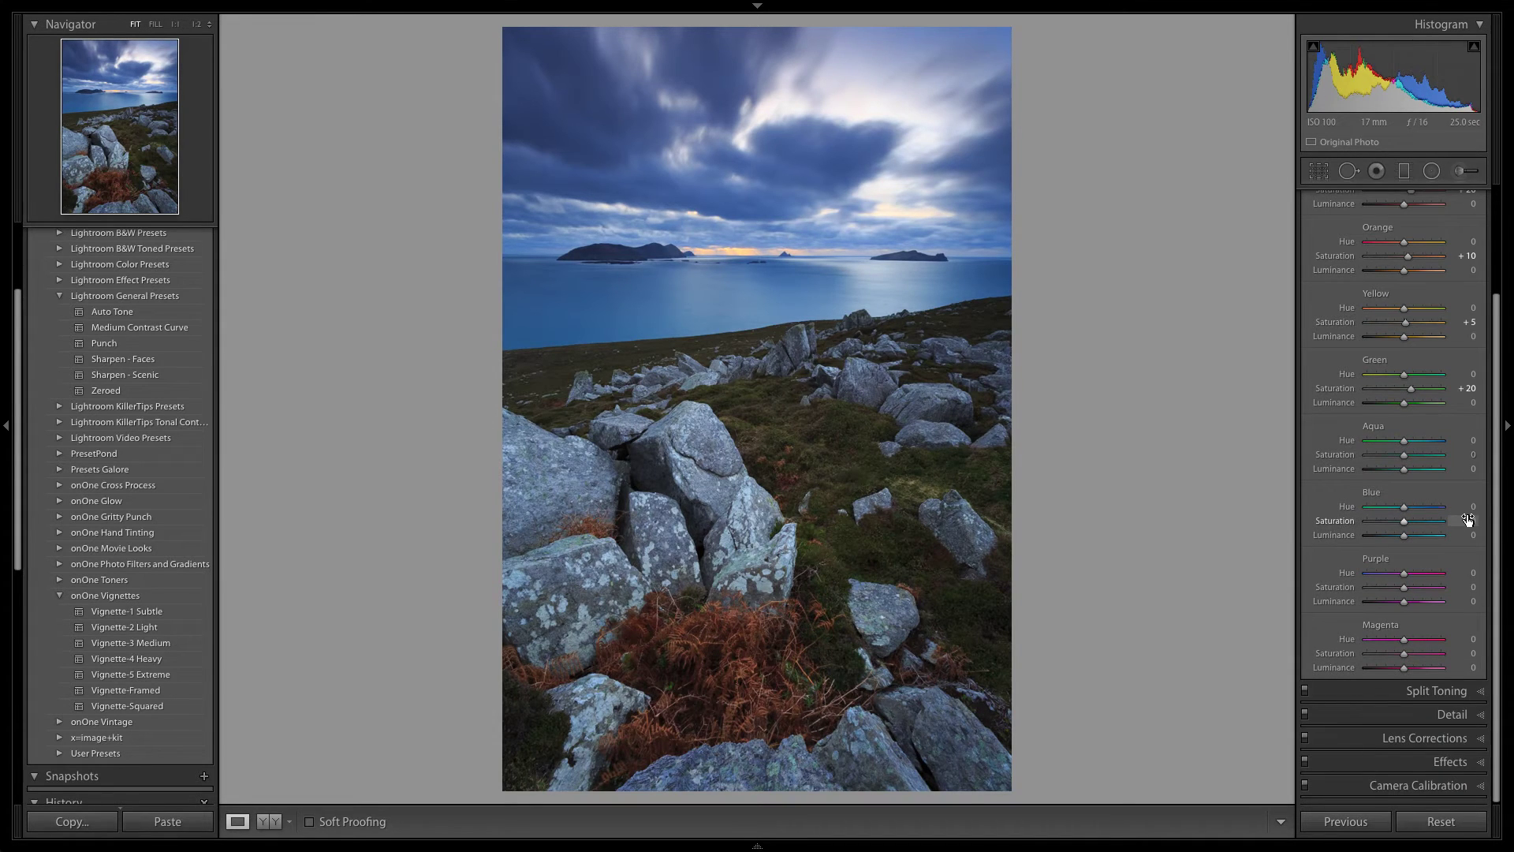
pyautogui.click(1468, 519)
pyautogui.write('-20')
pyautogui.press('Return')
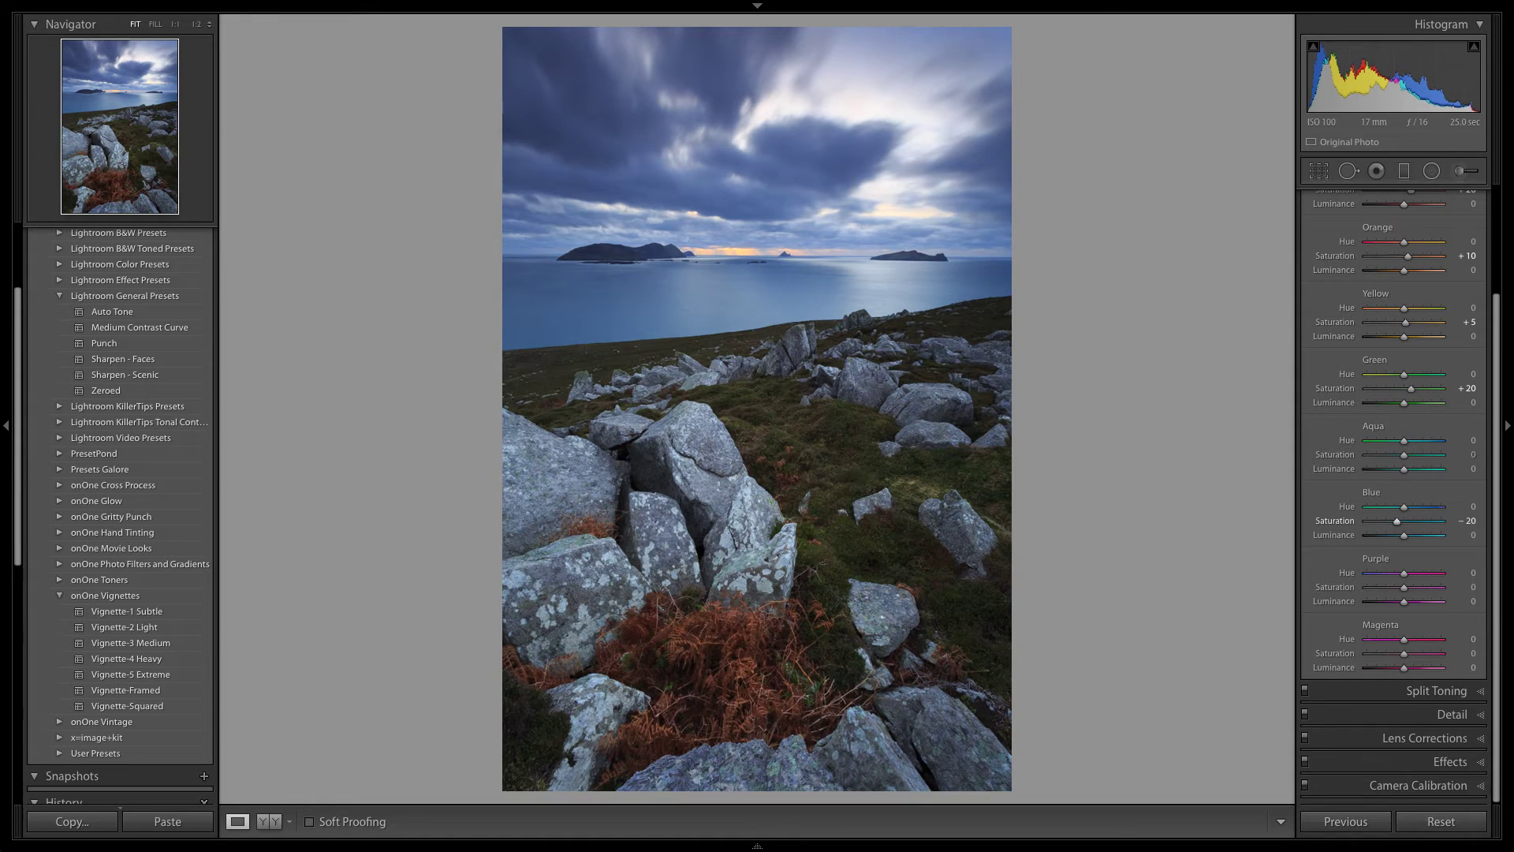
pyautogui.hotkey('ctrl', 'z')
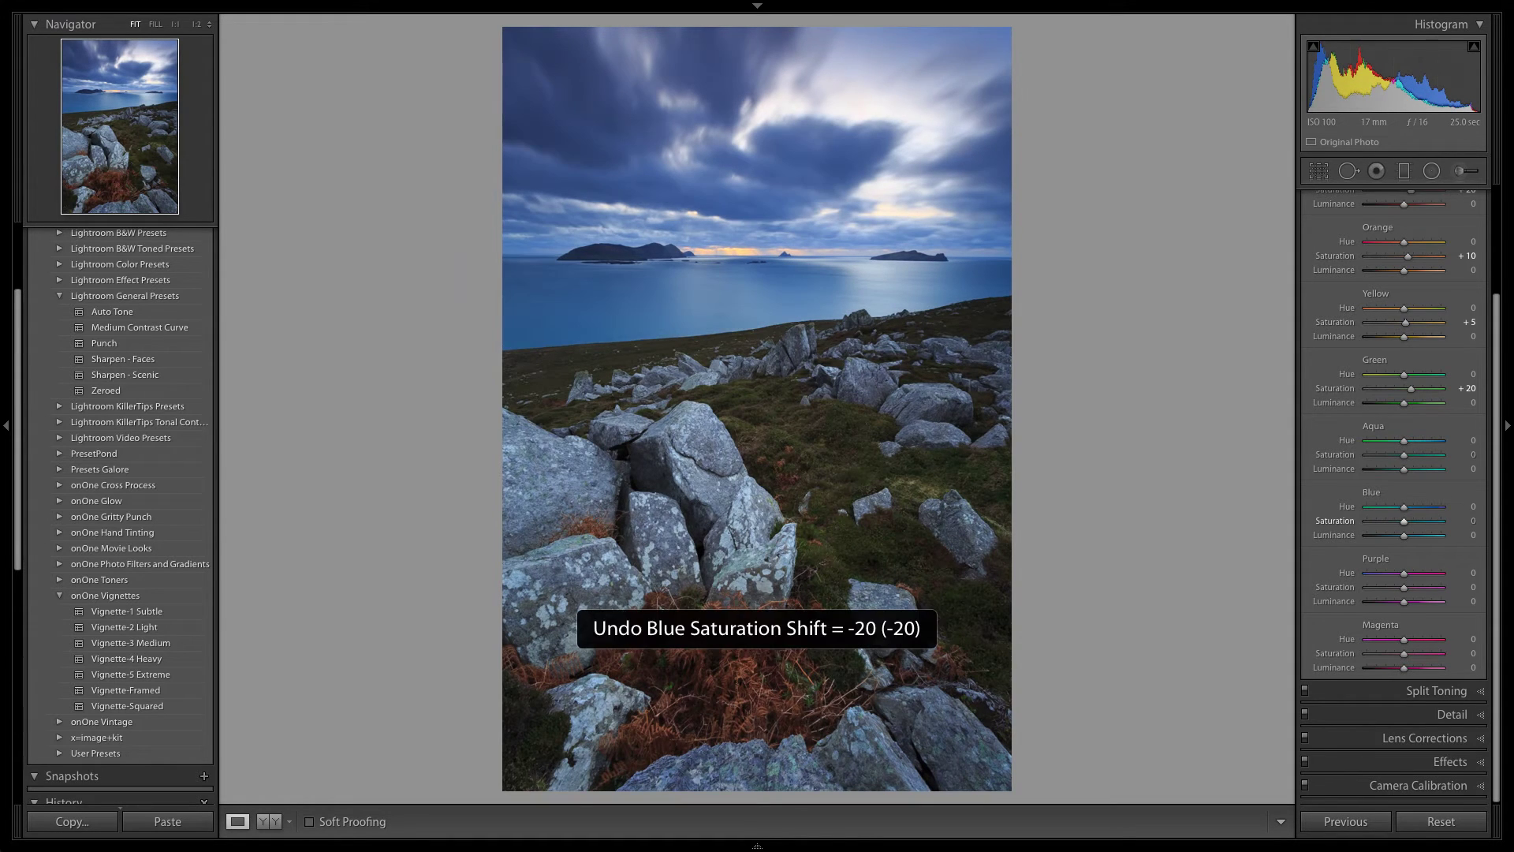
pyautogui.click(1468, 520)
pyautogui.write('-10')
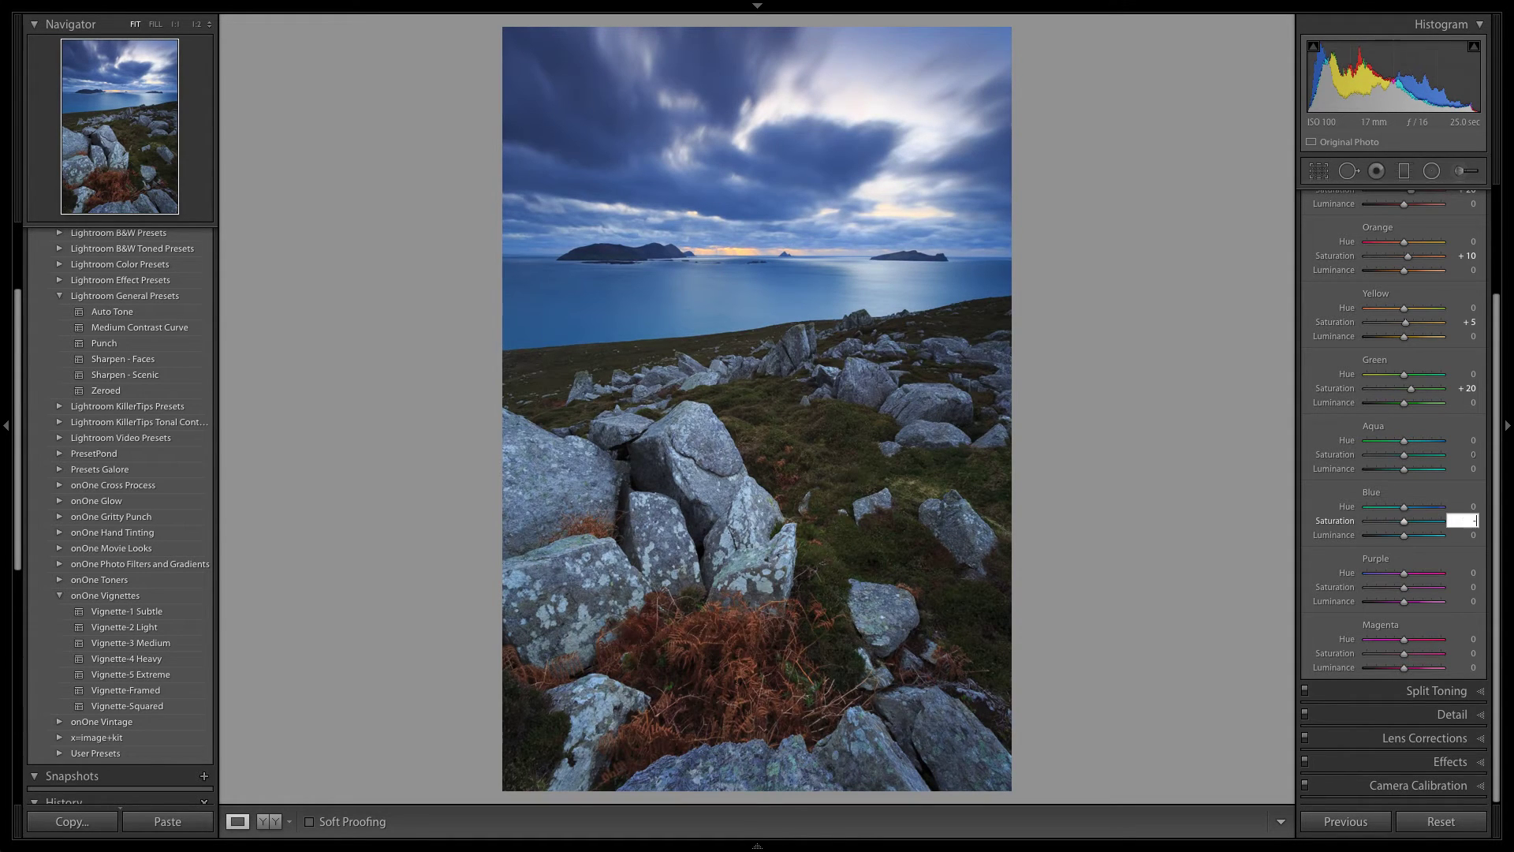
pyautogui.press('Return')
# Step: Drag a Color-effect graduated filter up from the bottom, tightening it over the foreground with mask shown
pyautogui.press('m')
pyautogui.click(1393, 222)
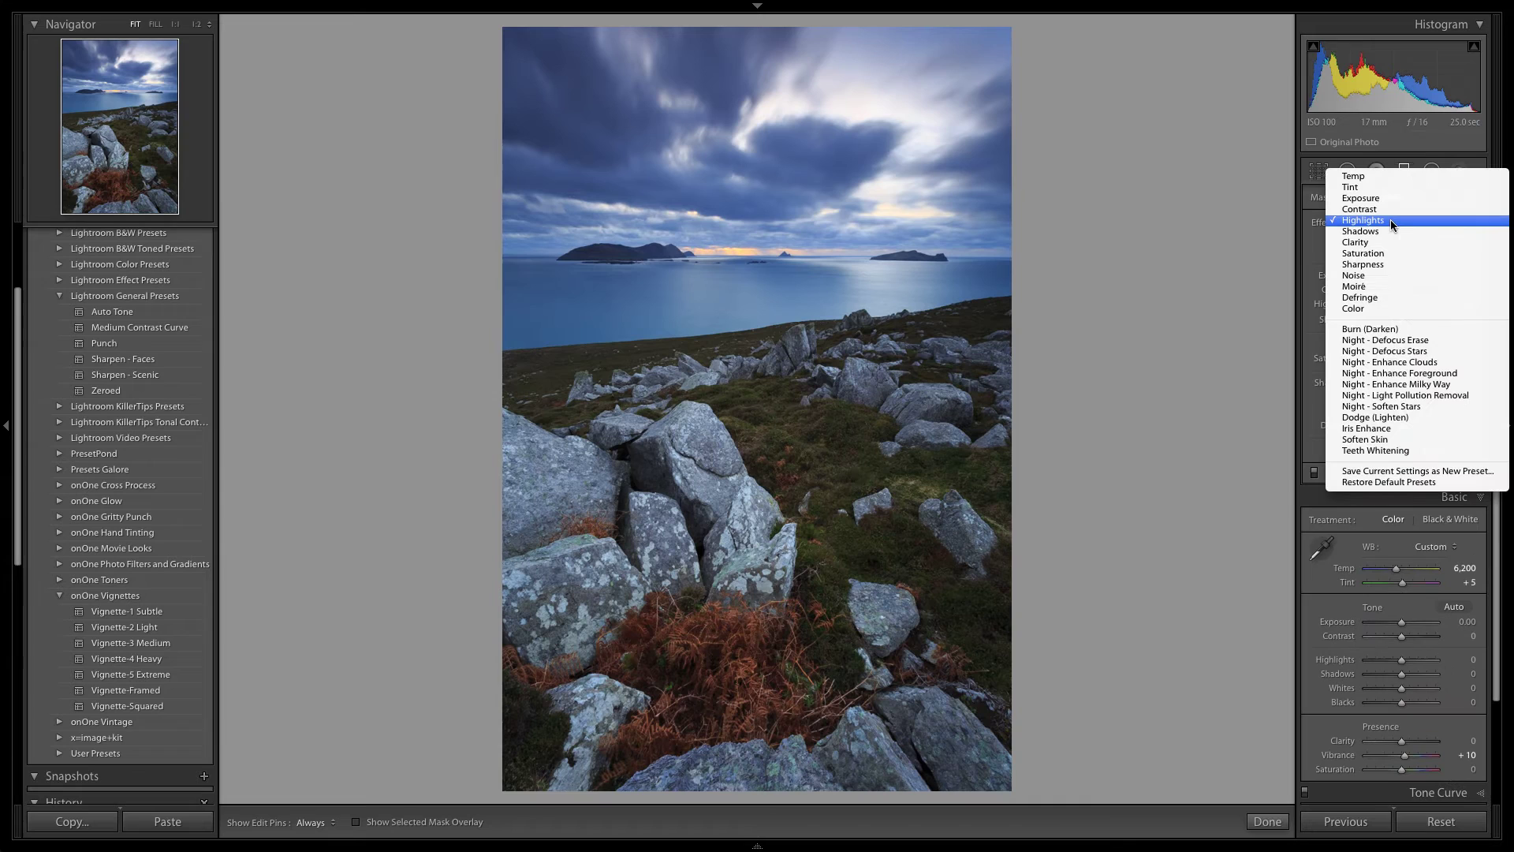
pyautogui.click(1379, 308)
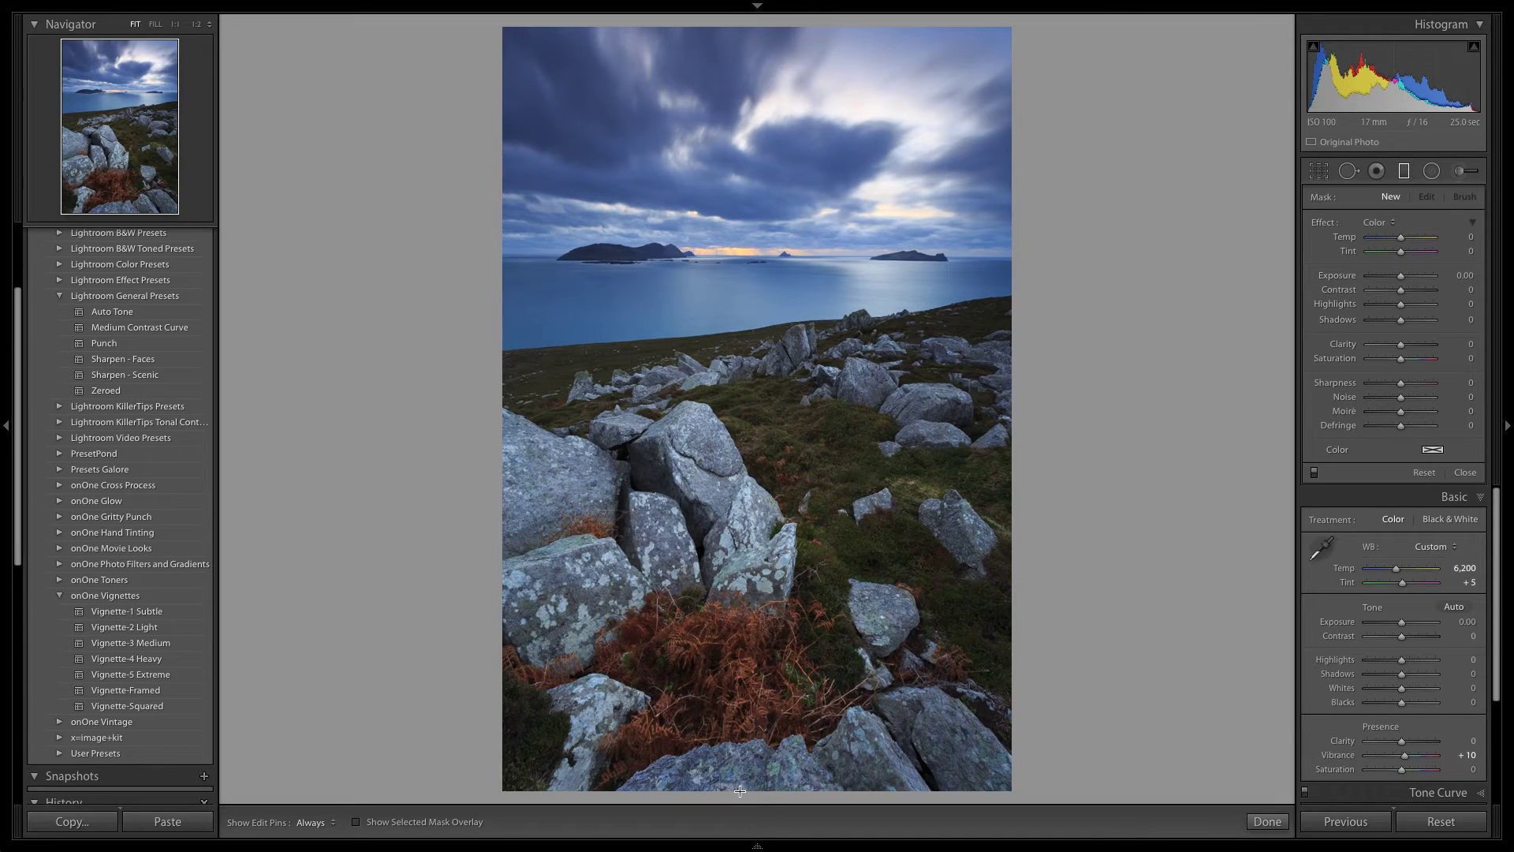
pyautogui.moveTo(740, 791); pyautogui.dragTo(759, 27)
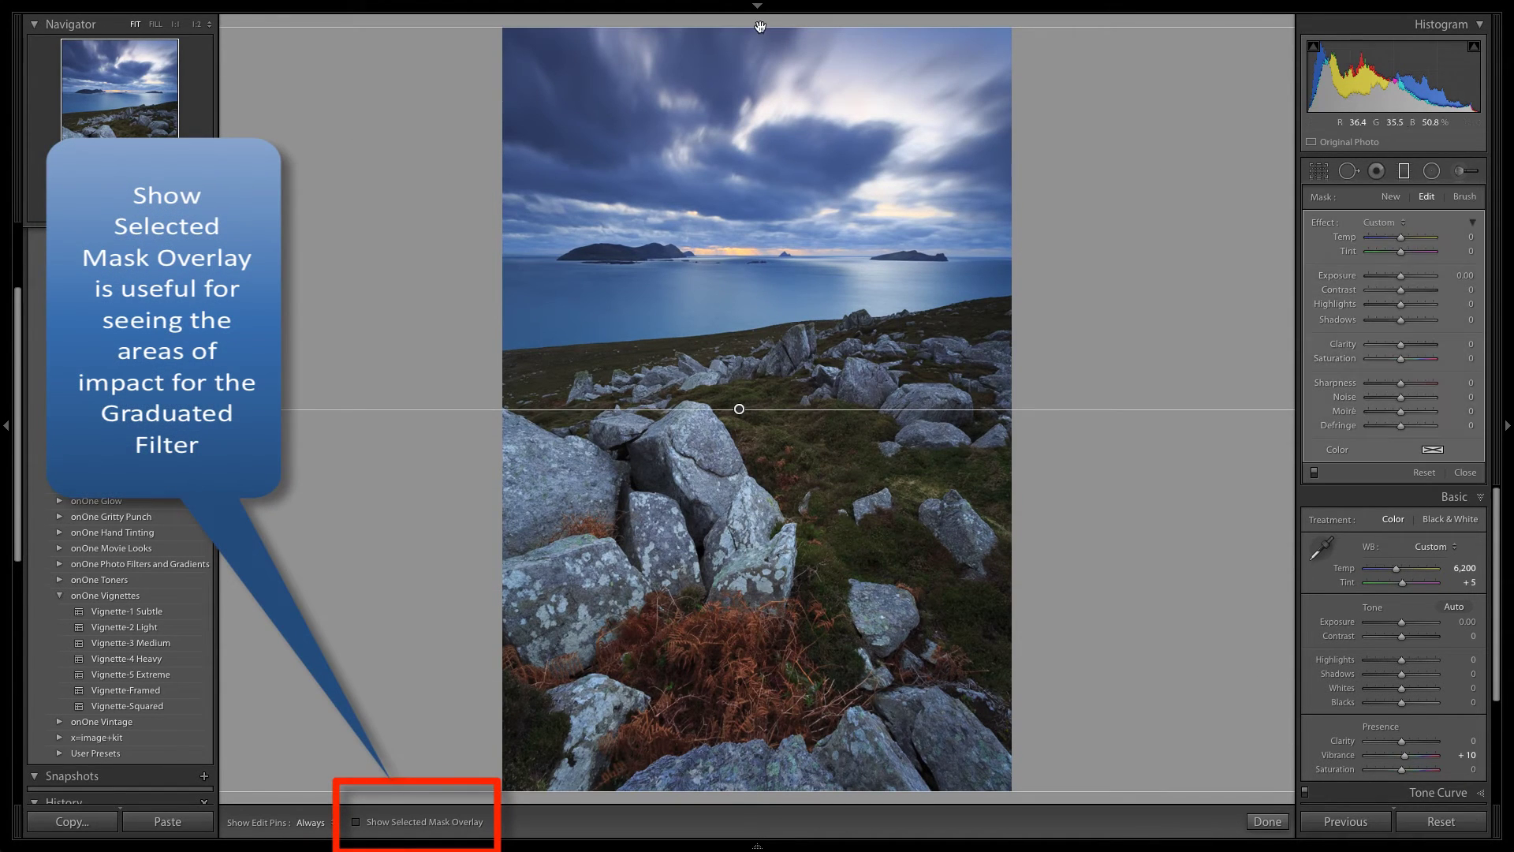
pyautogui.click(357, 822)
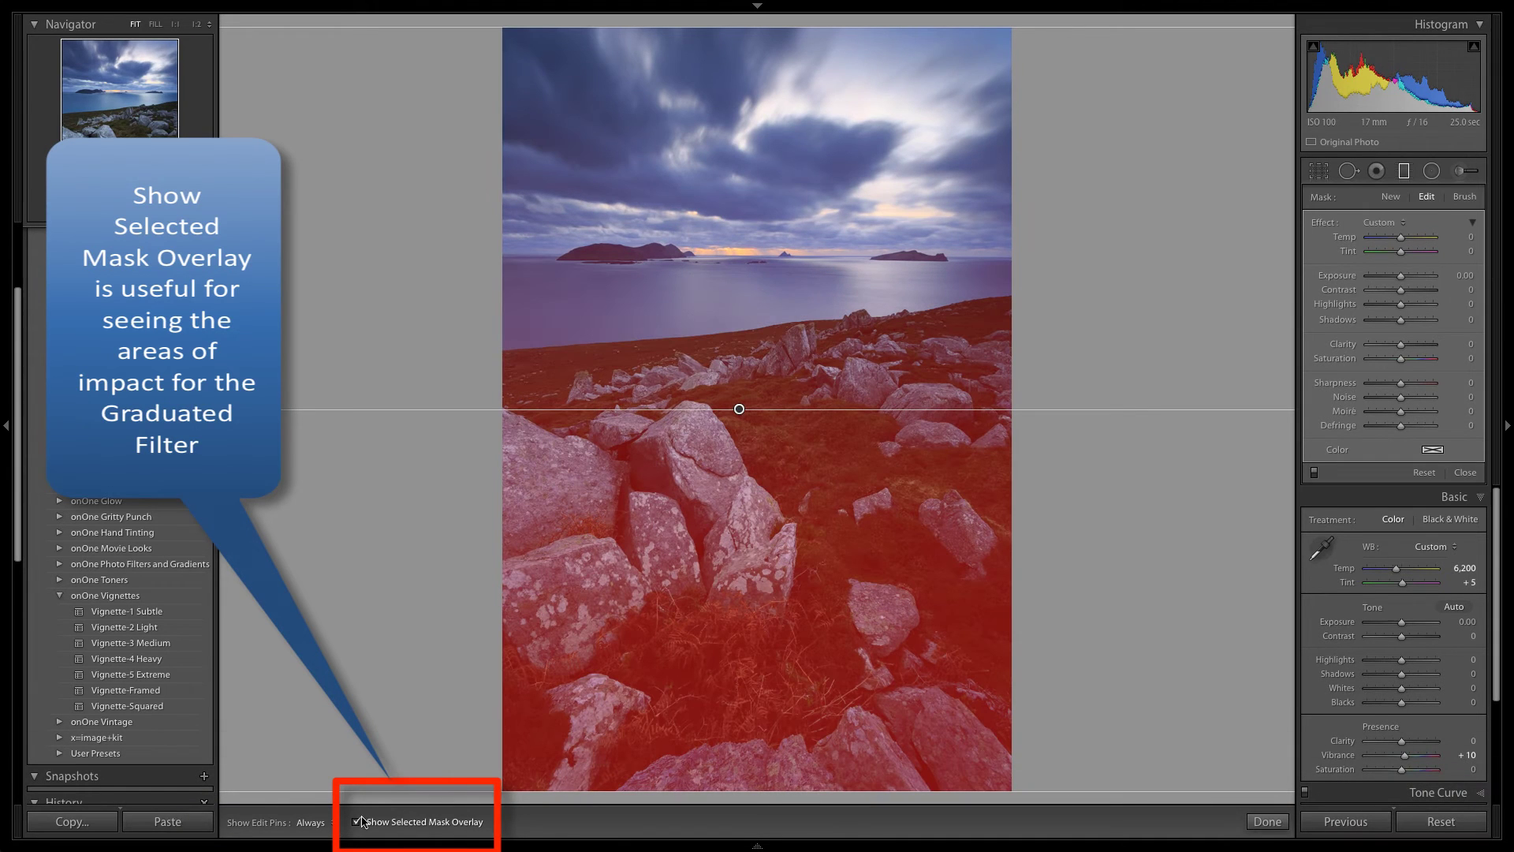
pyautogui.moveTo(747, 27); pyautogui.dragTo(759, 152)
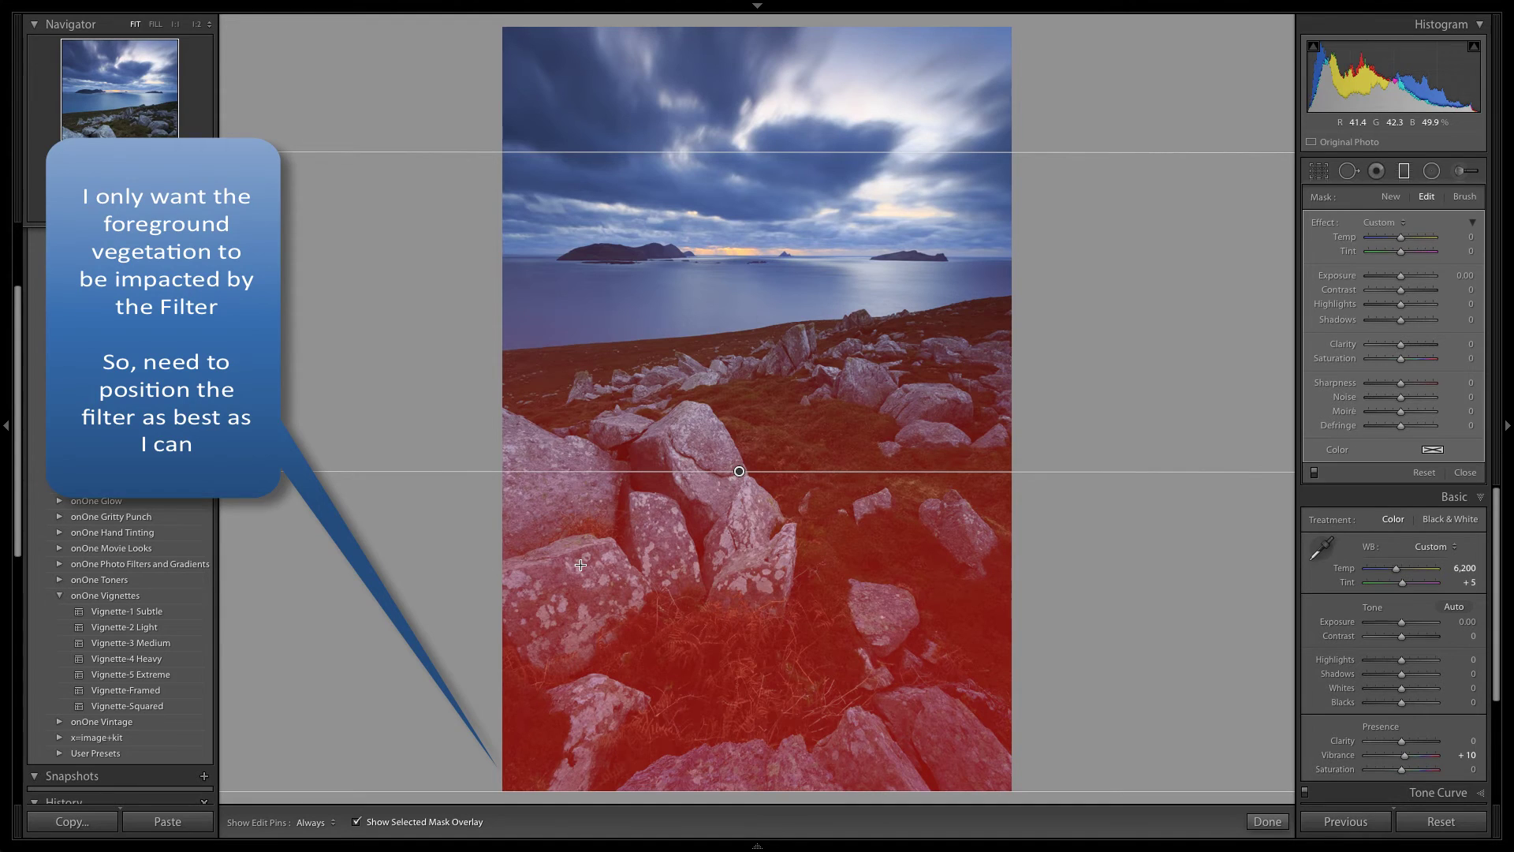
# Step: Set the filter's Saturation to 8, Temp to 5 and Exposure to 0.60
pyautogui.click(361, 823)
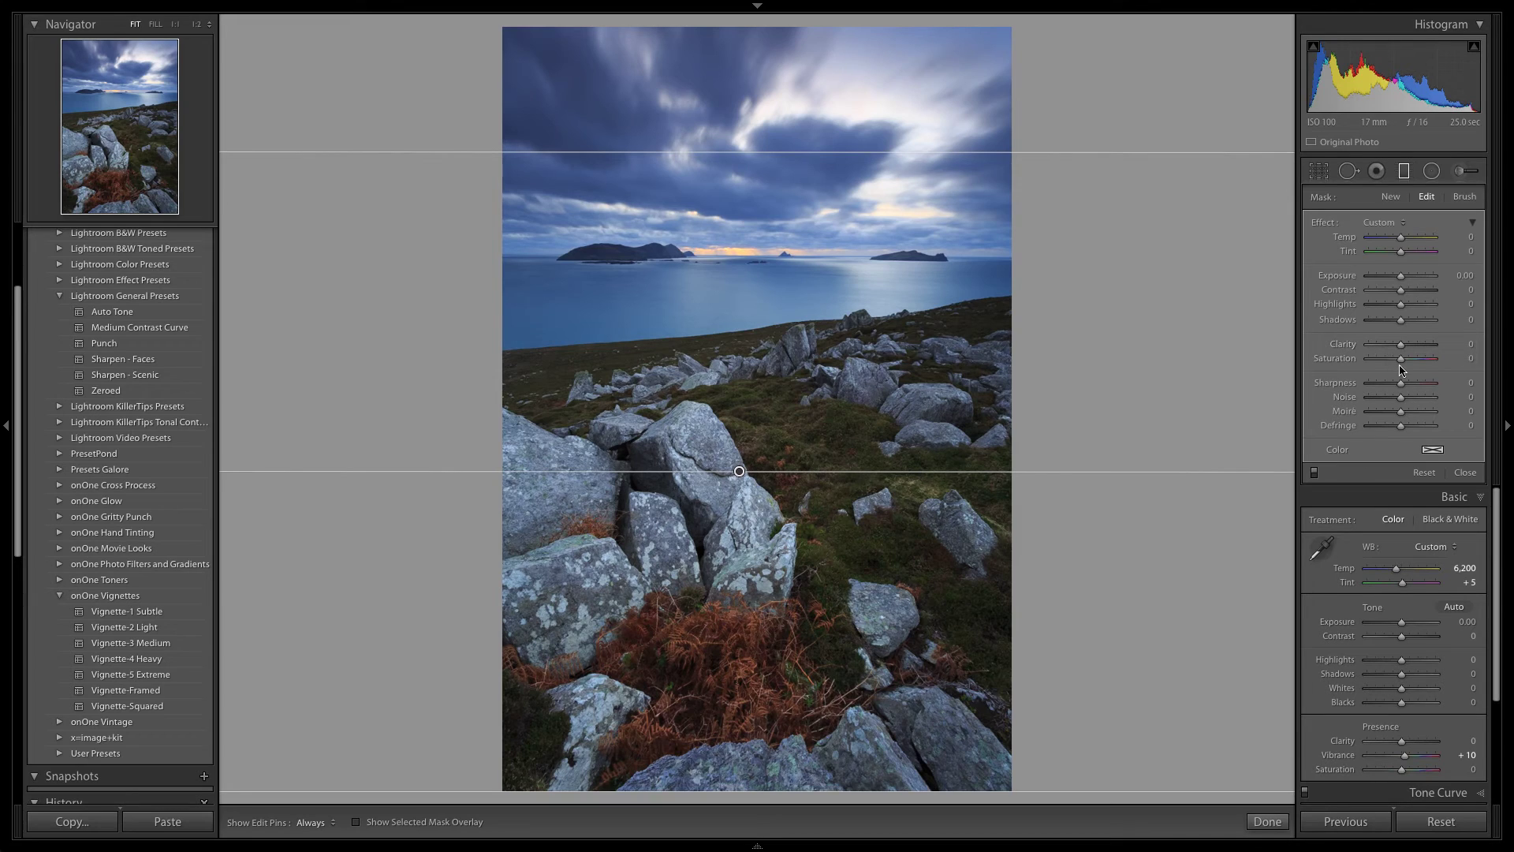
pyautogui.moveTo(1401, 363); pyautogui.dragTo(1404, 364)
pyautogui.moveTo(1402, 238); pyautogui.dragTo(1403, 240)
pyautogui.moveTo(1401, 276); pyautogui.dragTo(1407, 279)
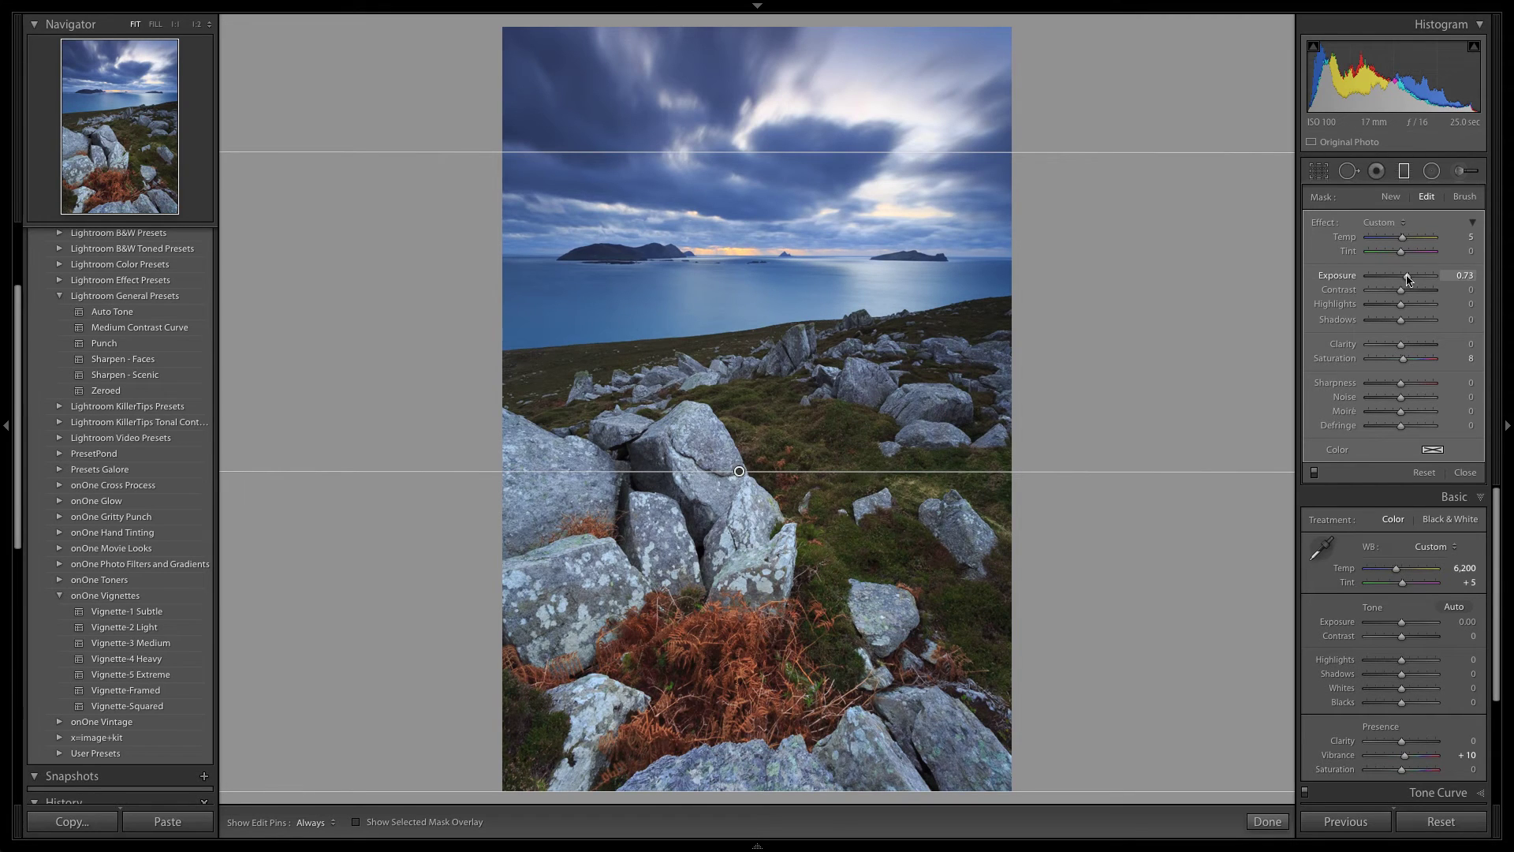
pyautogui.click(1470, 275)
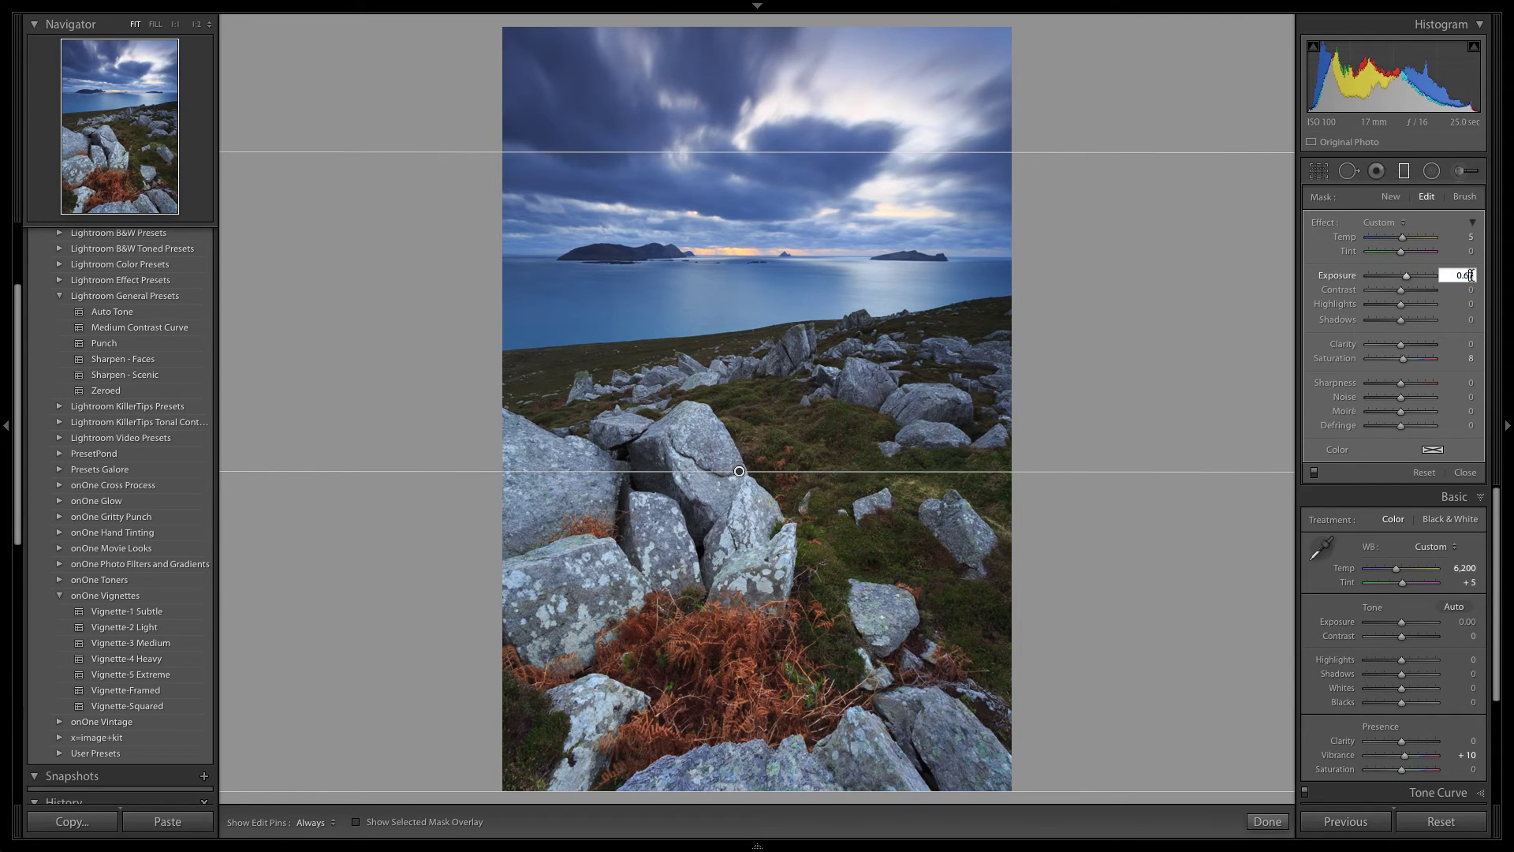
pyautogui.press('Return')
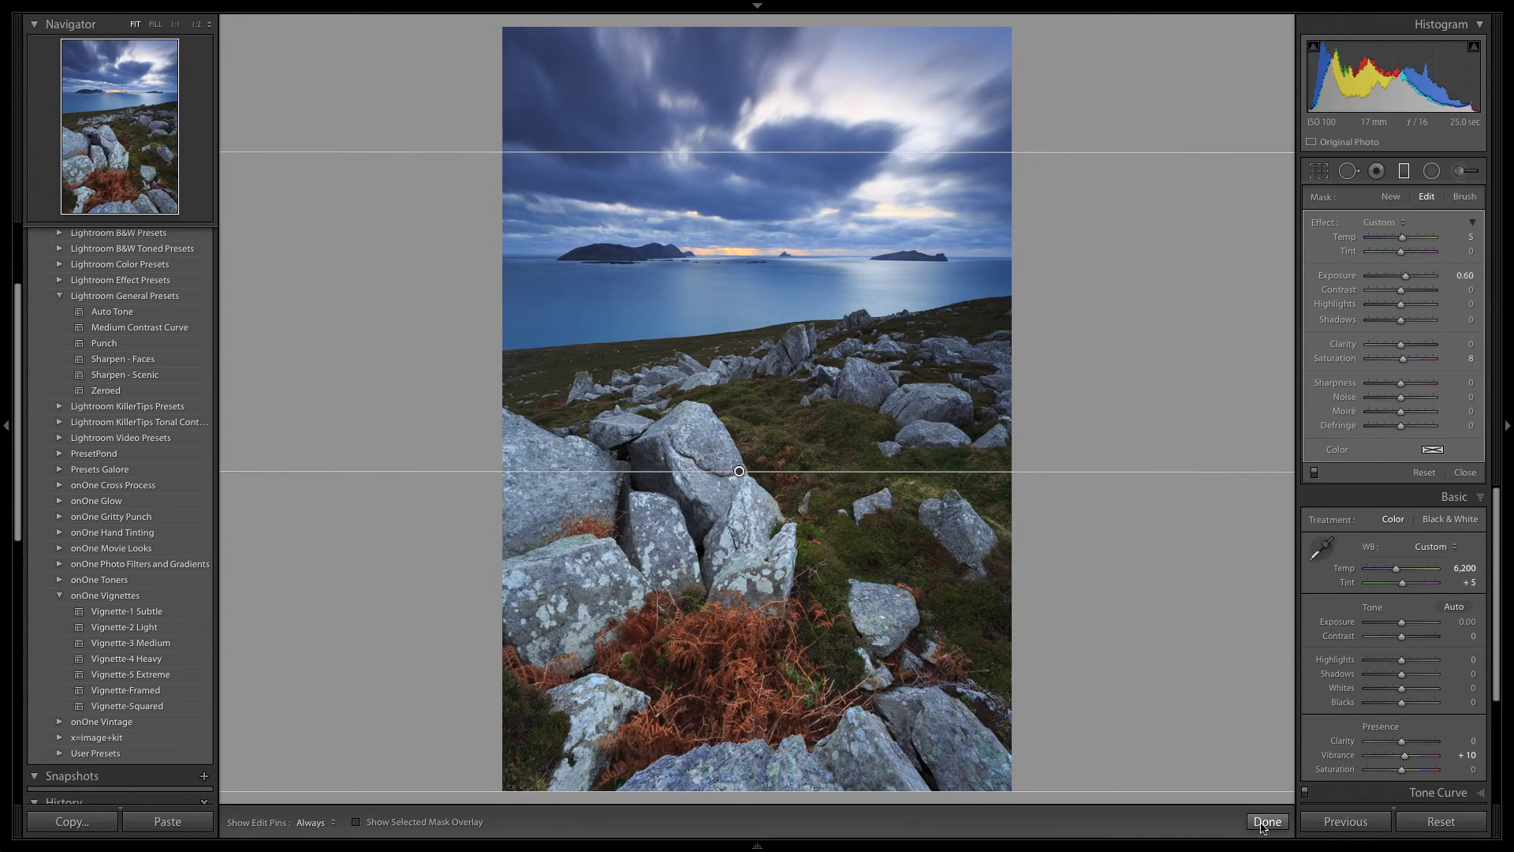
# Step: Erase the filter mask from the sea near the horizon with an enlarged Erase brush
pyautogui.click(418, 823)
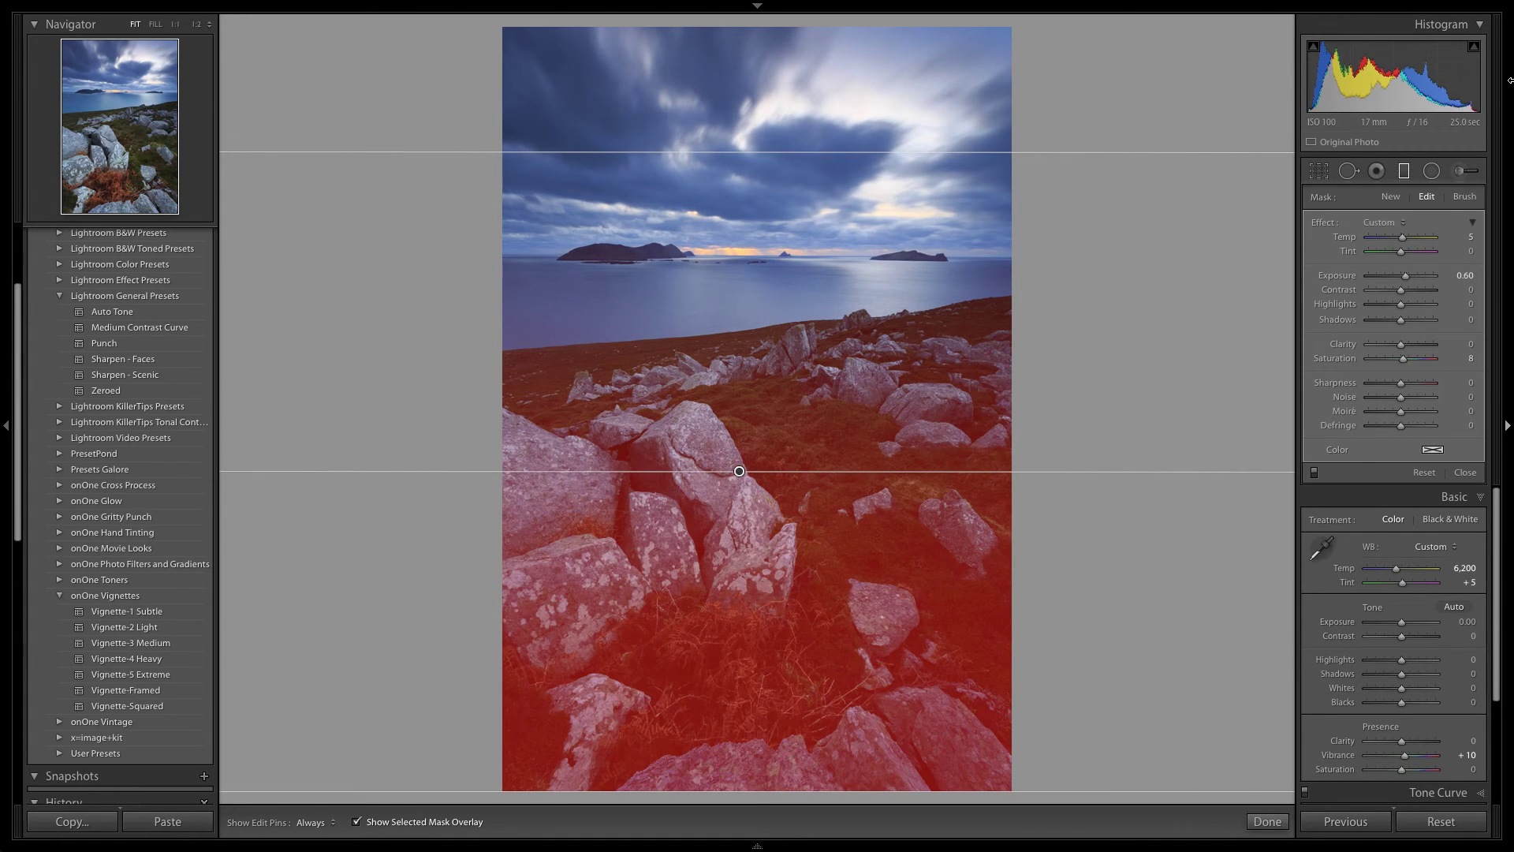
pyautogui.click(1465, 197)
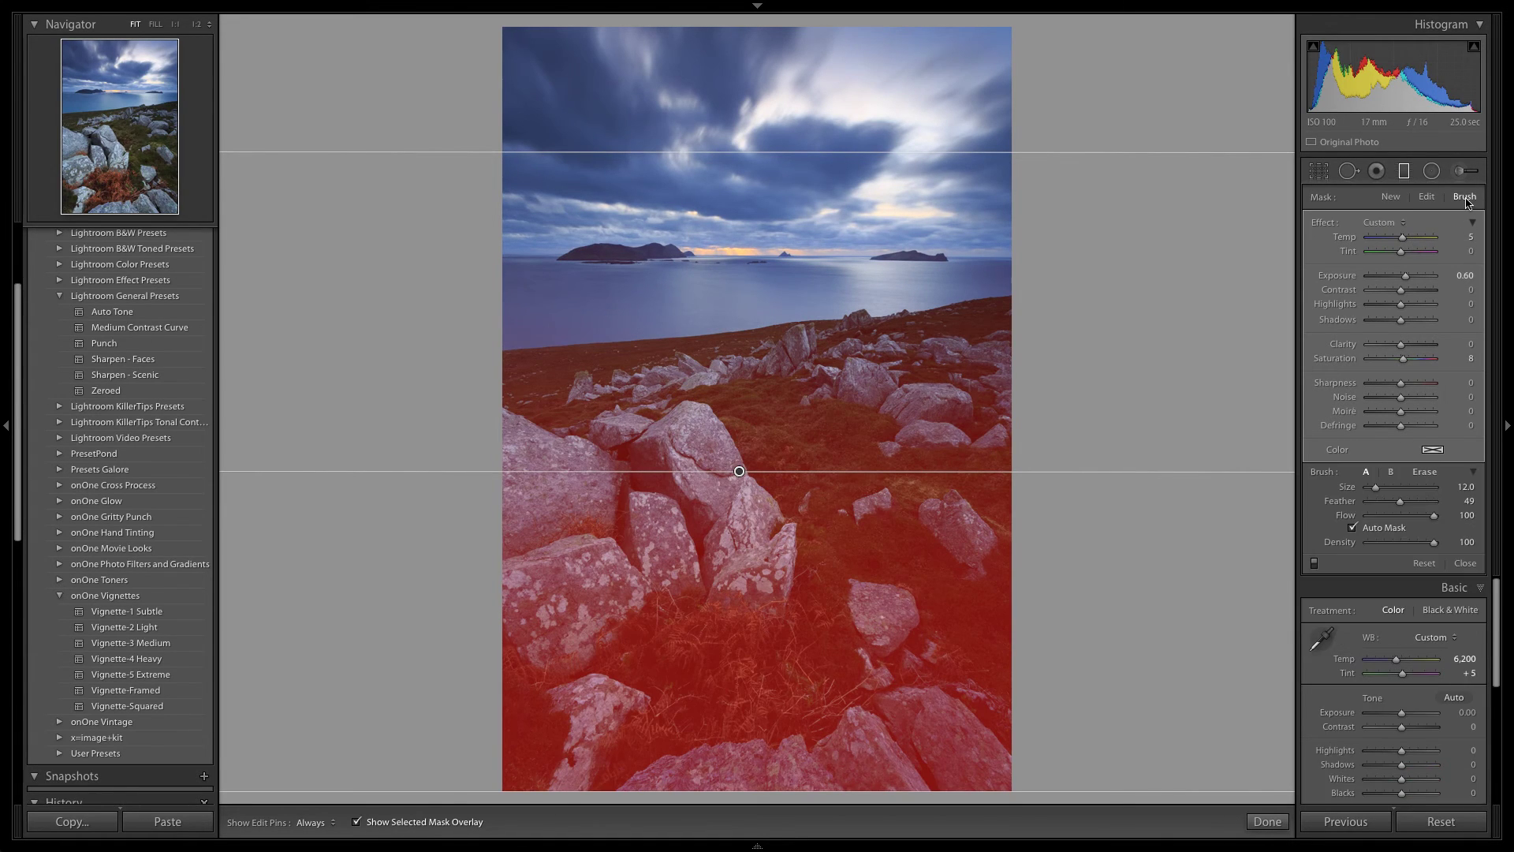
pyautogui.click(1424, 471)
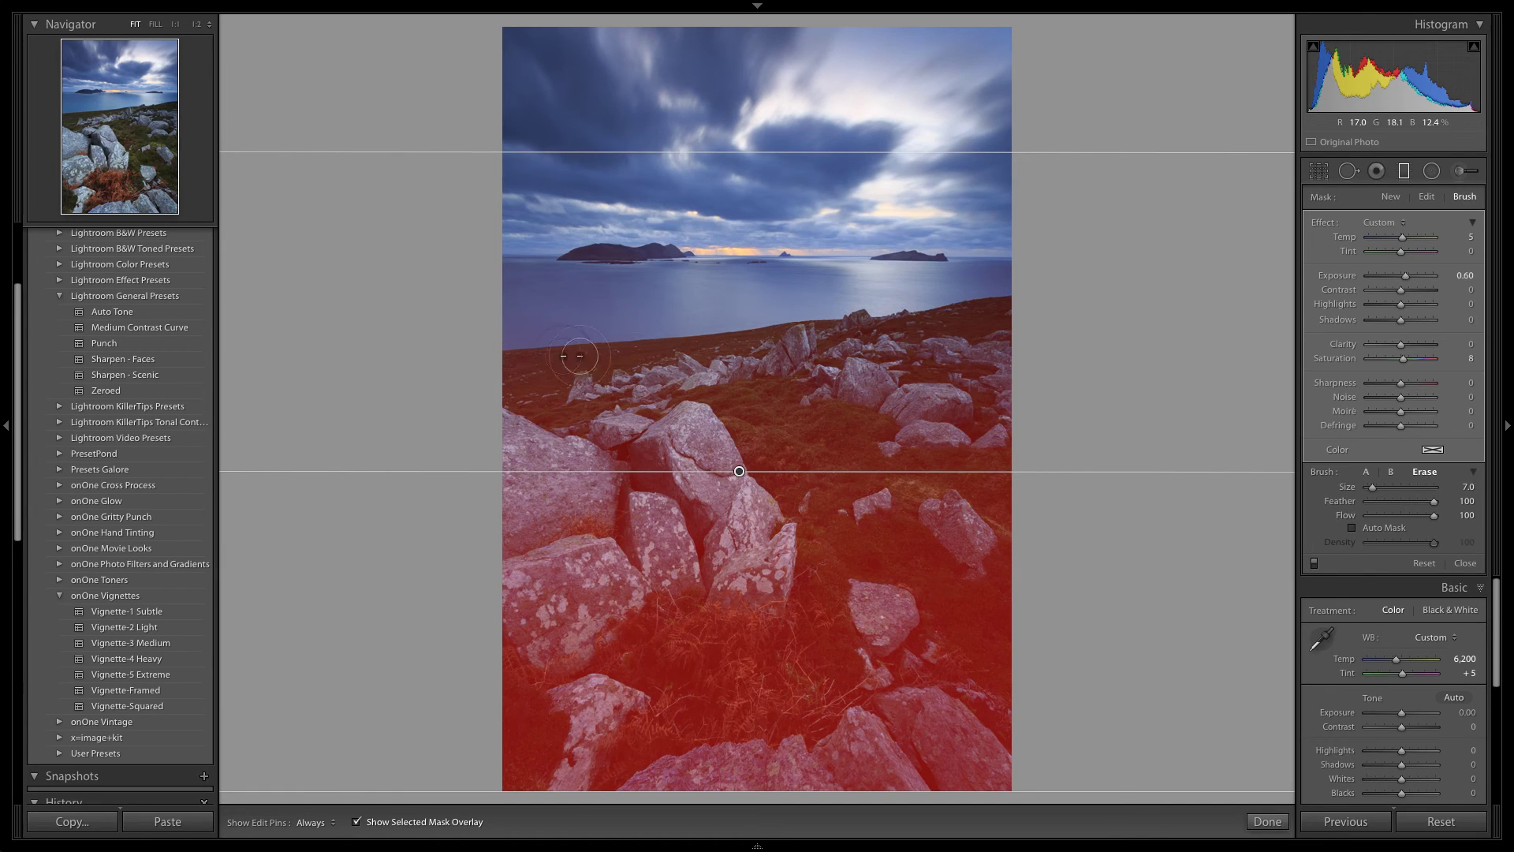
pyautogui.press(']')
pyautogui.press('h')
pyautogui.moveTo(490, 322)
pyautogui.mouseDown()
pyautogui.moveTo(534, 282)
pyautogui.moveTo(503, 276)
pyautogui.moveTo(543, 264)
pyautogui.moveTo(571, 278)
pyautogui.moveTo(581, 326)
pyautogui.moveTo(679, 276)
pyautogui.moveTo(810, 263)
pyautogui.moveTo(796, 282)
pyautogui.moveTo(686, 311)
pyautogui.moveTo(491, 325)
pyautogui.moveTo(834, 270)
pyautogui.moveTo(831, 294)
pyautogui.moveTo(728, 303)
pyautogui.moveTo(1035, 264)
pyautogui.mouseUp()
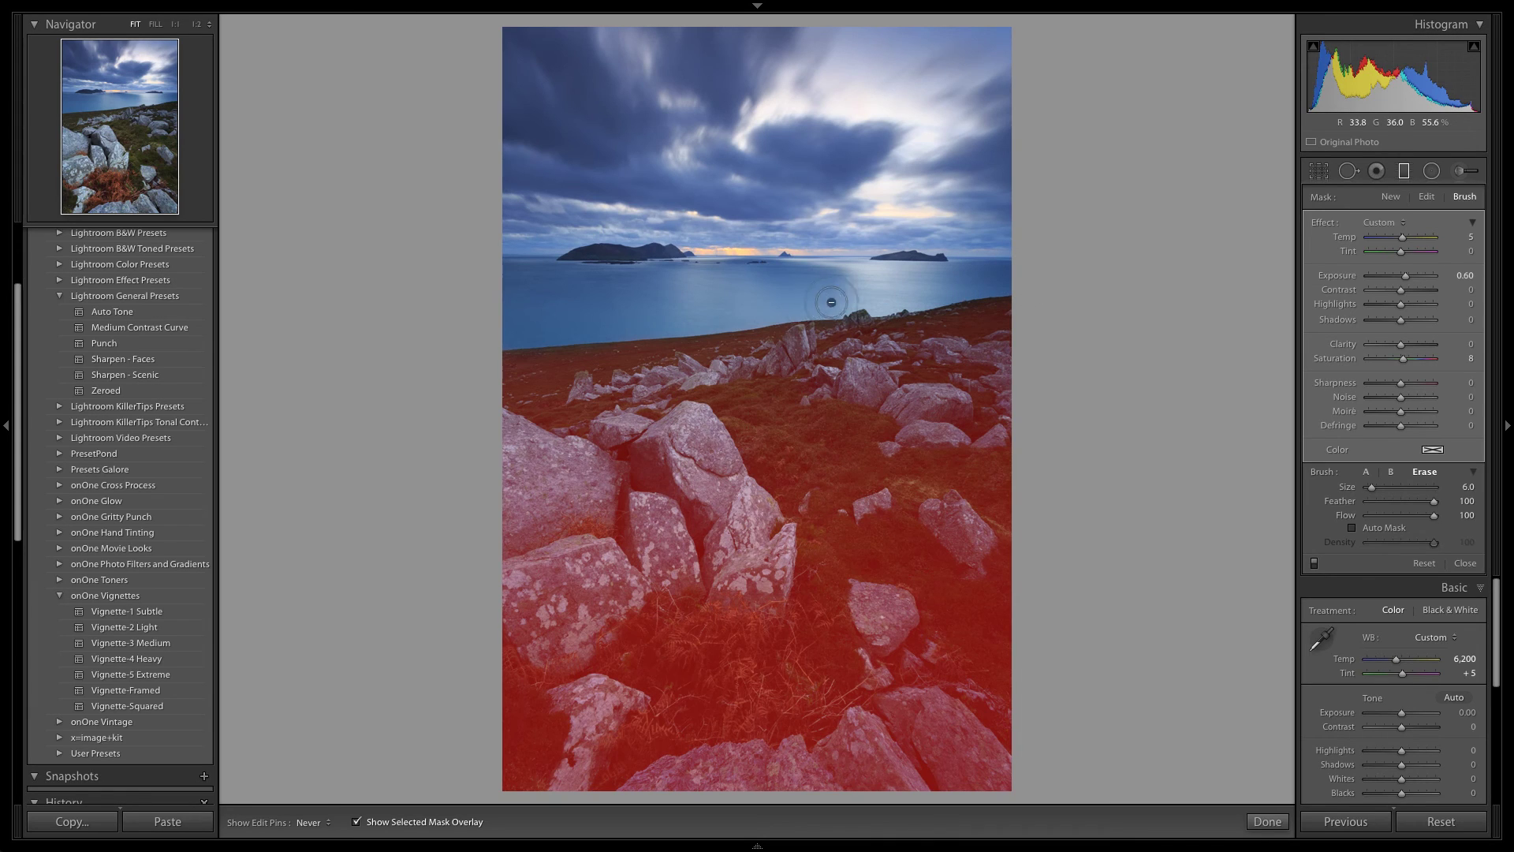
pyautogui.press('h')
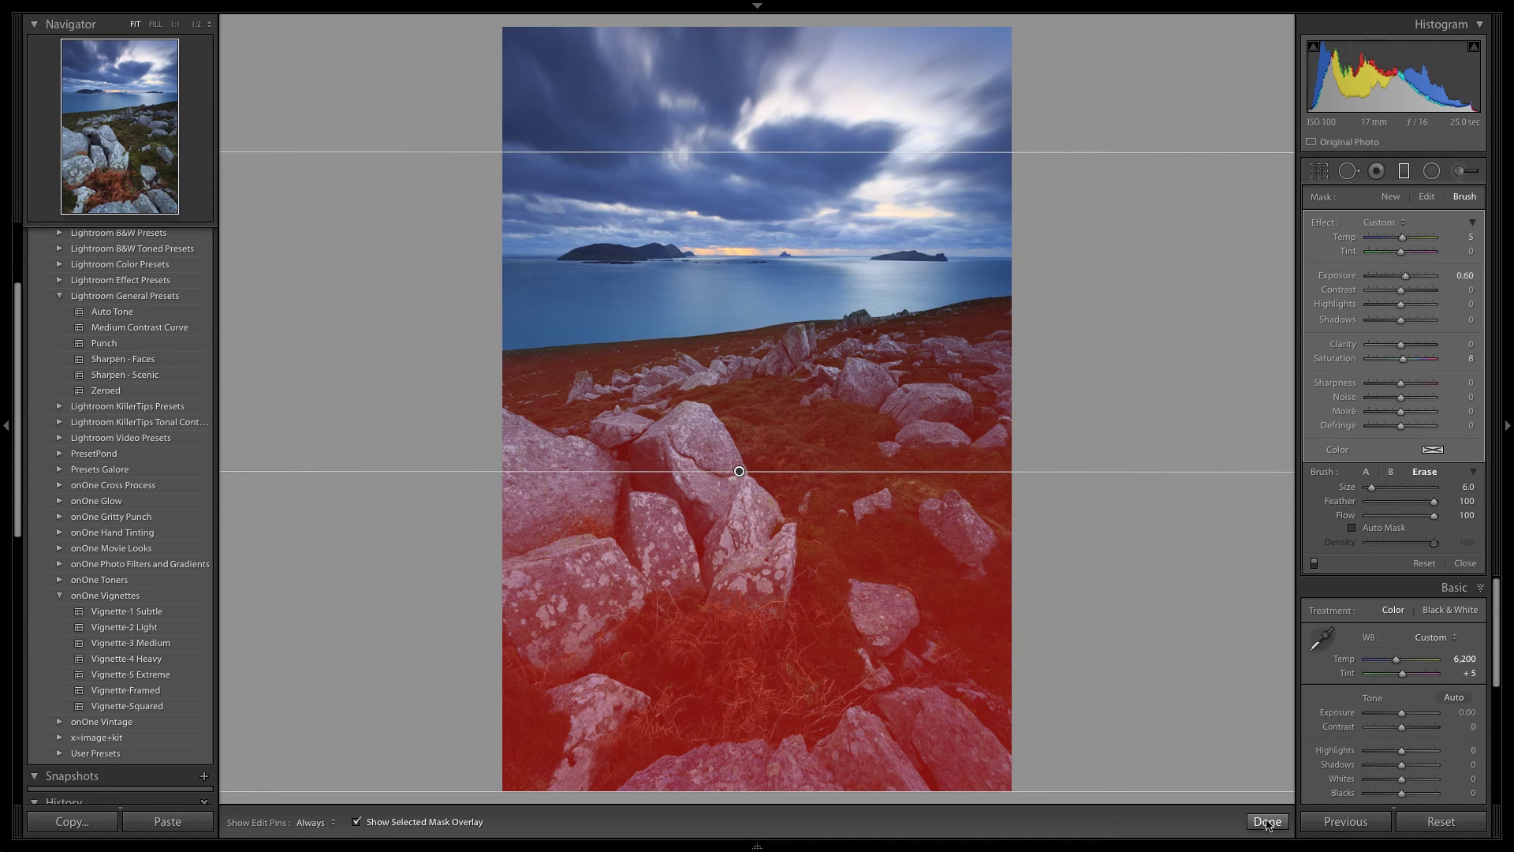
# Step: Close the graduated filter and display the Before/After side-by-side view
pyautogui.click(401, 825)
pyautogui.click(1267, 822)
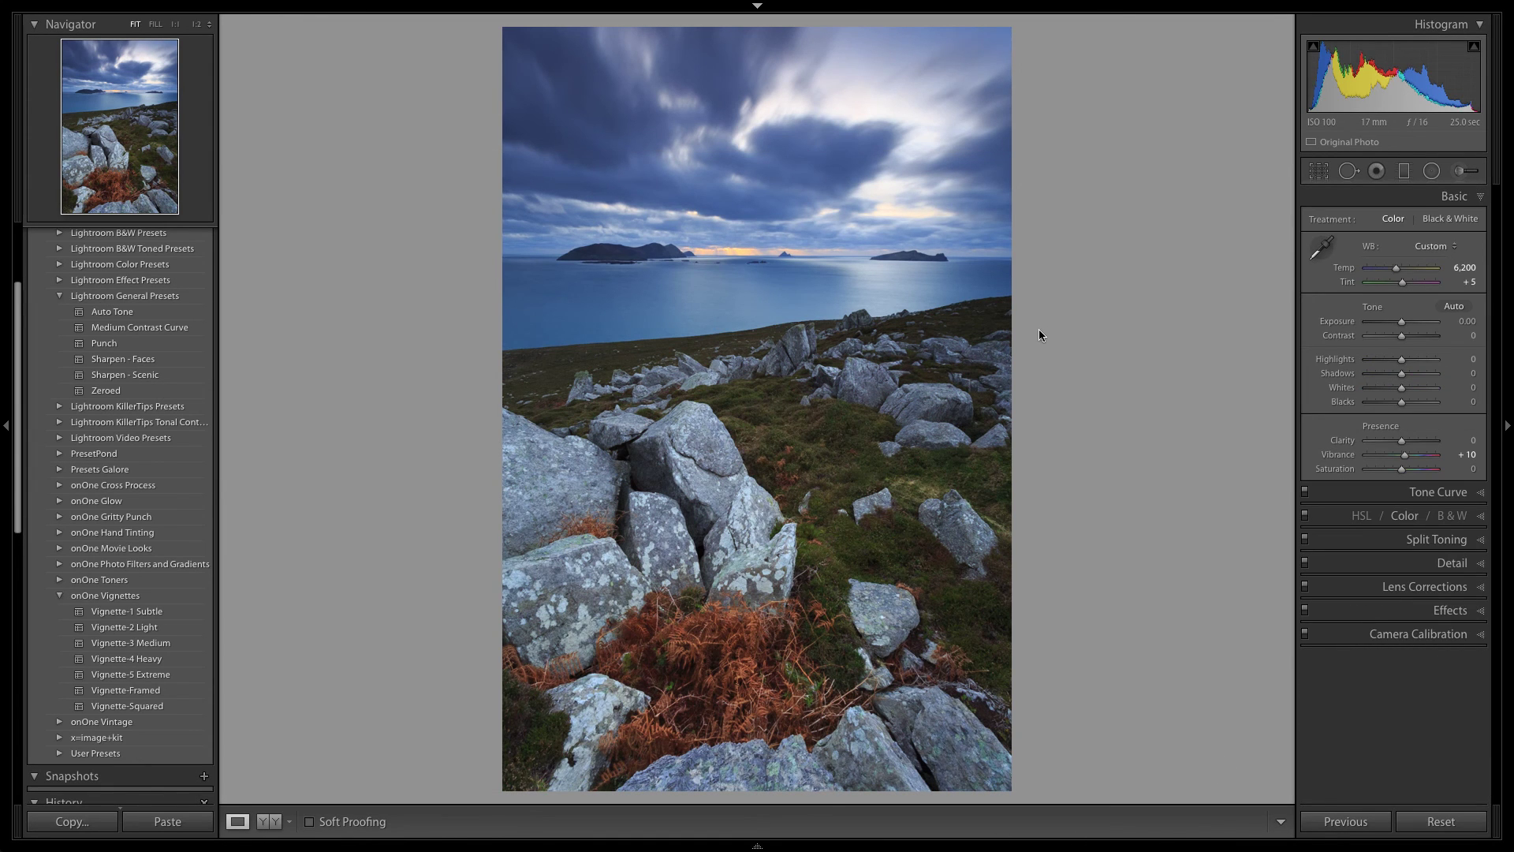
pyautogui.click(269, 821)
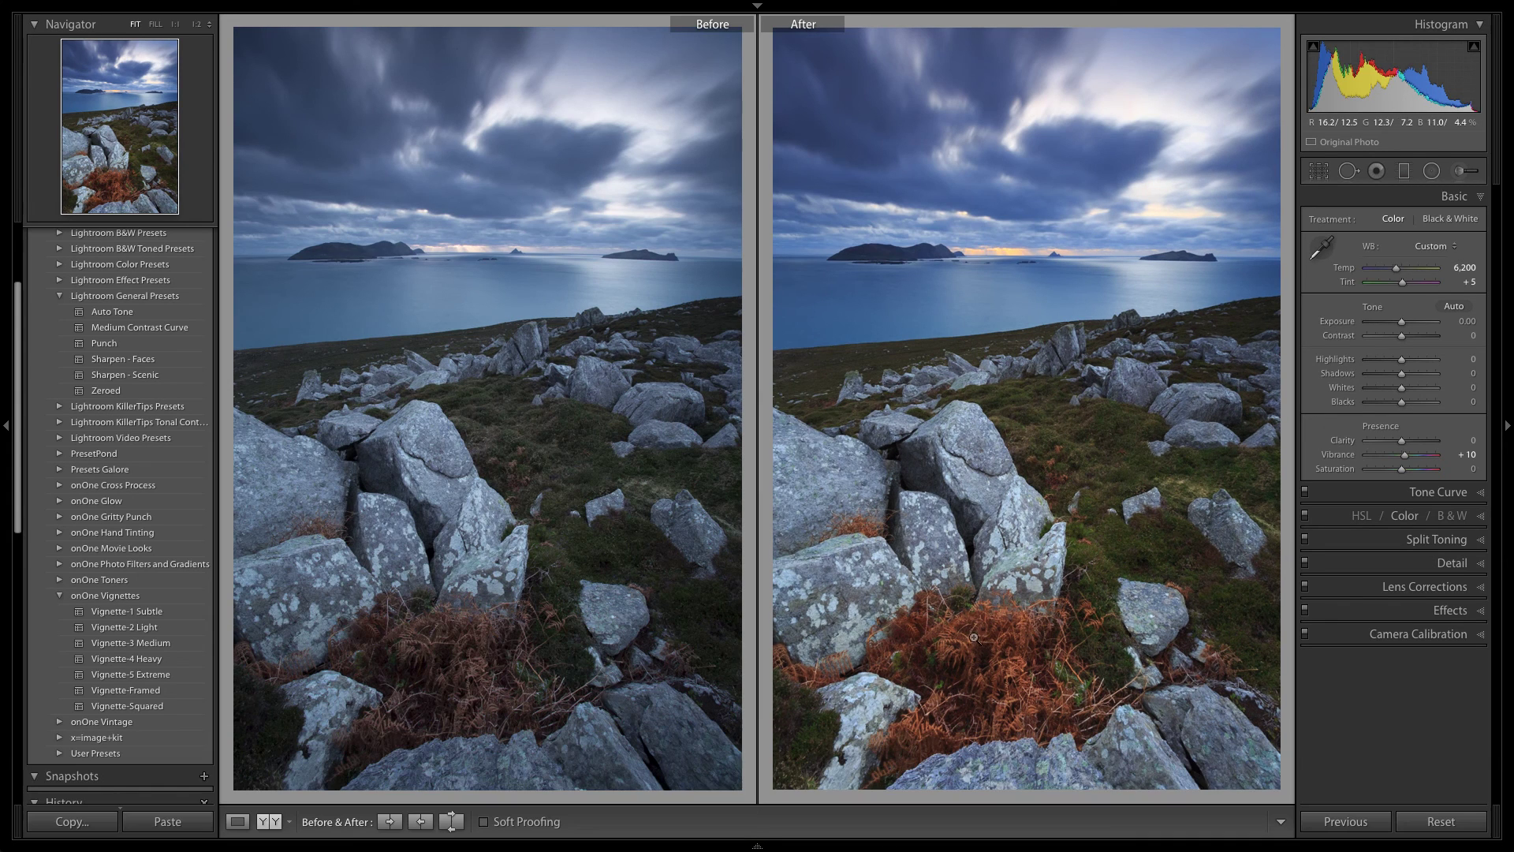